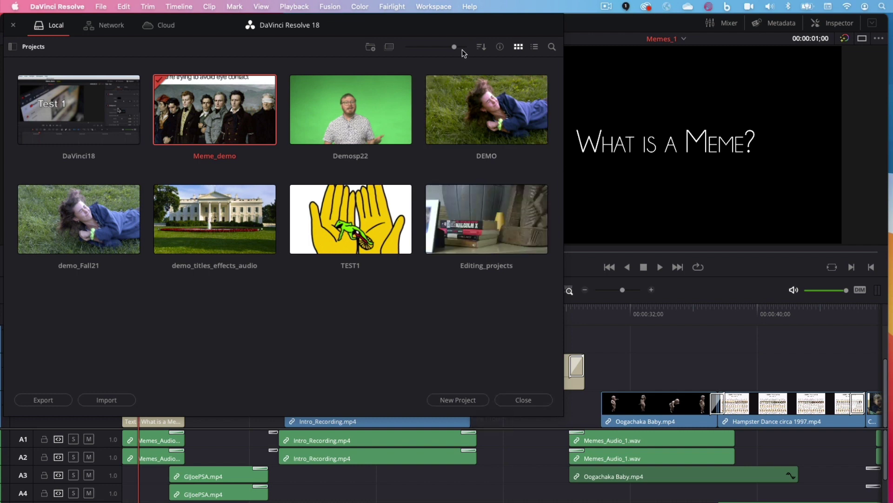
- Shrink the project thumbnails, try the info and list views, then open Meme_demo
drag(454, 46, 448, 47)
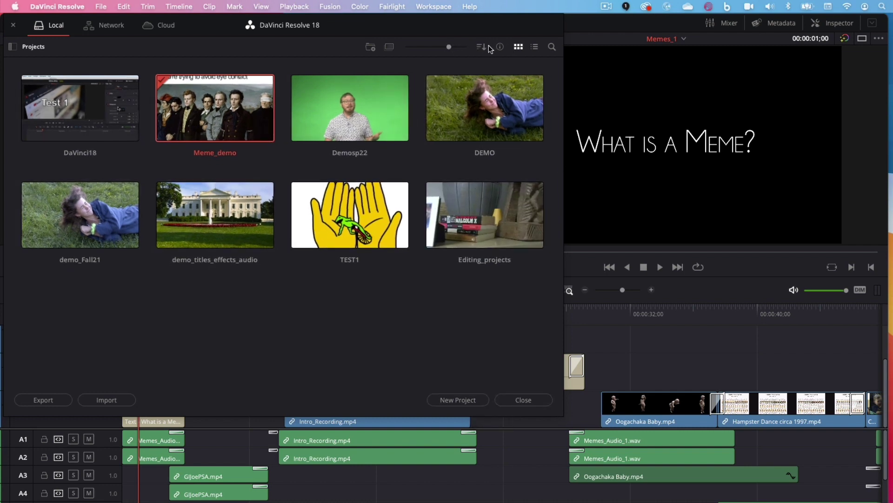
click(500, 47)
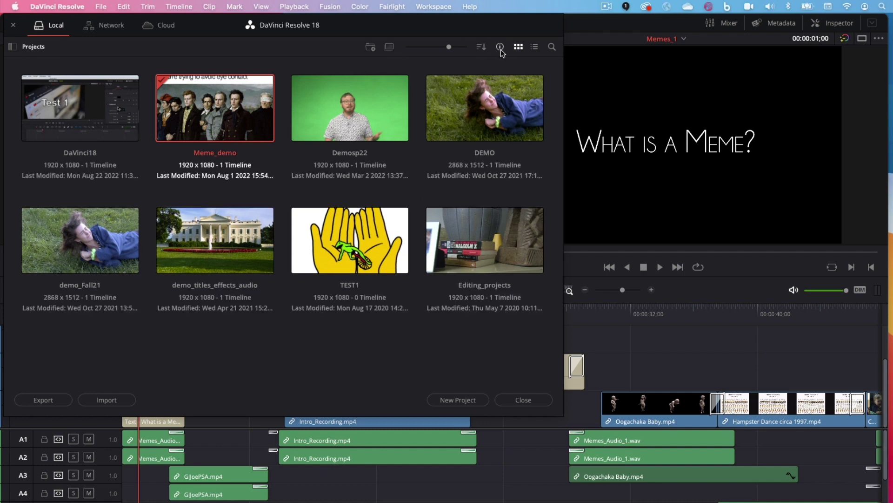
click(500, 47)
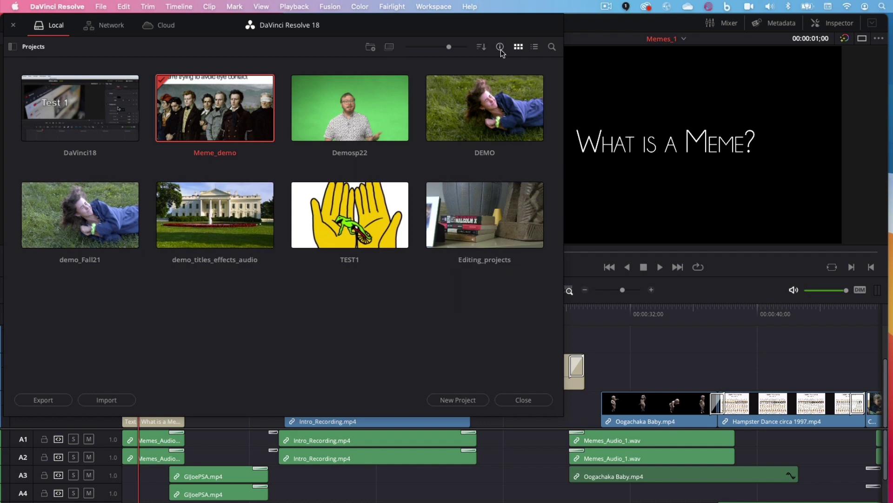
click(534, 47)
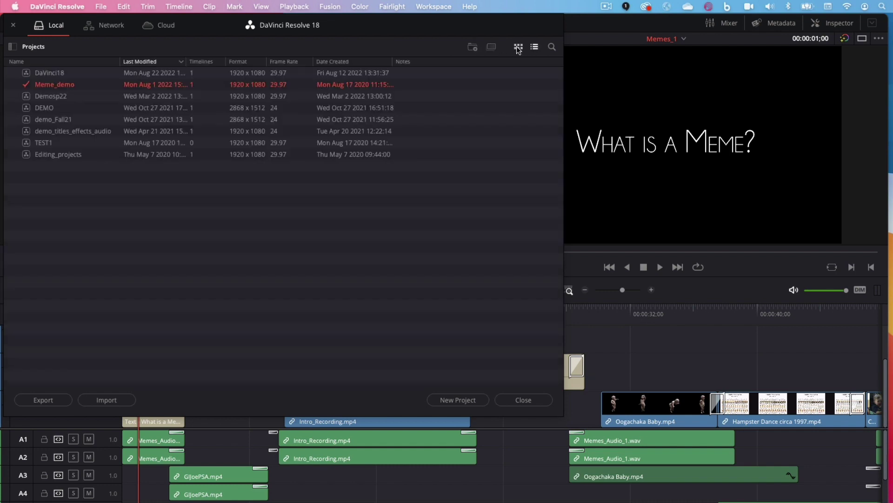
click(517, 47)
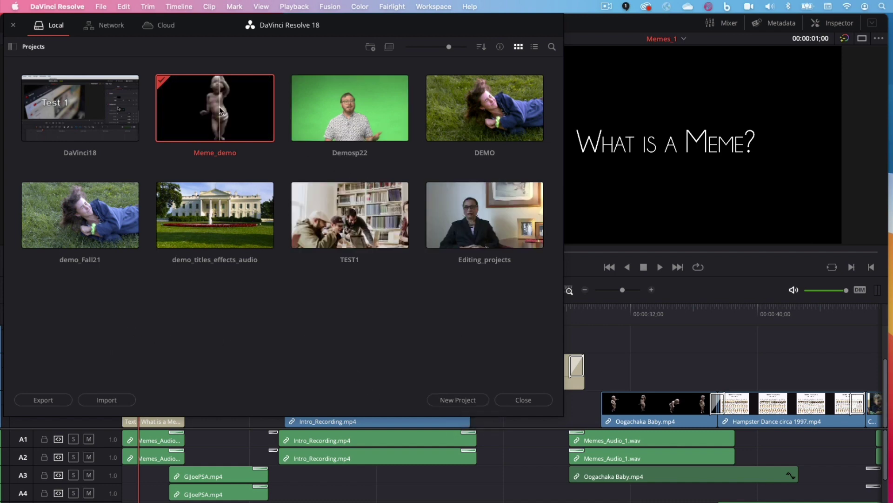
double_click(242, 136)
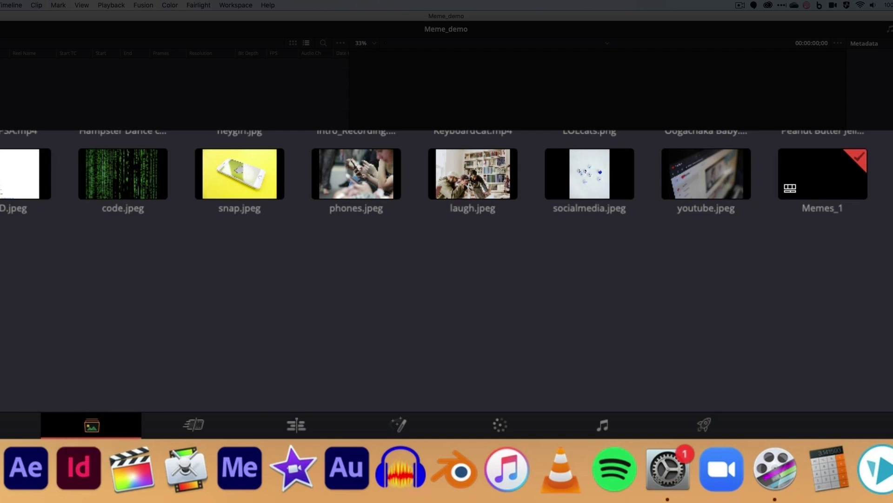
click(183, 419)
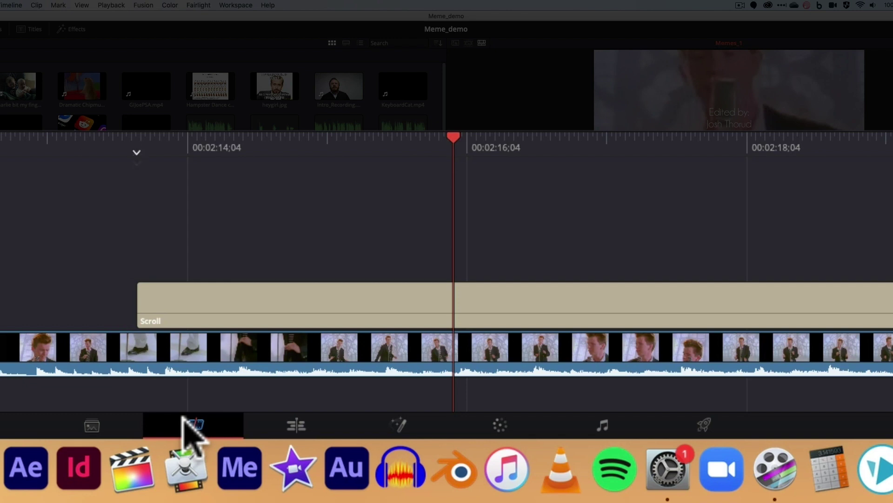
- Visit the Edit, Fusion, Color, Fairlight and Deliver pages in turn, ending back on Edit
click(286, 421)
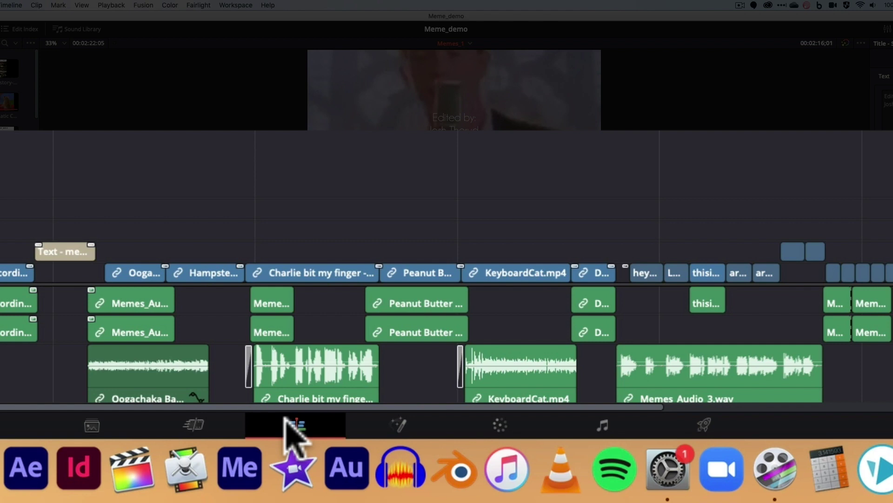
click(366, 420)
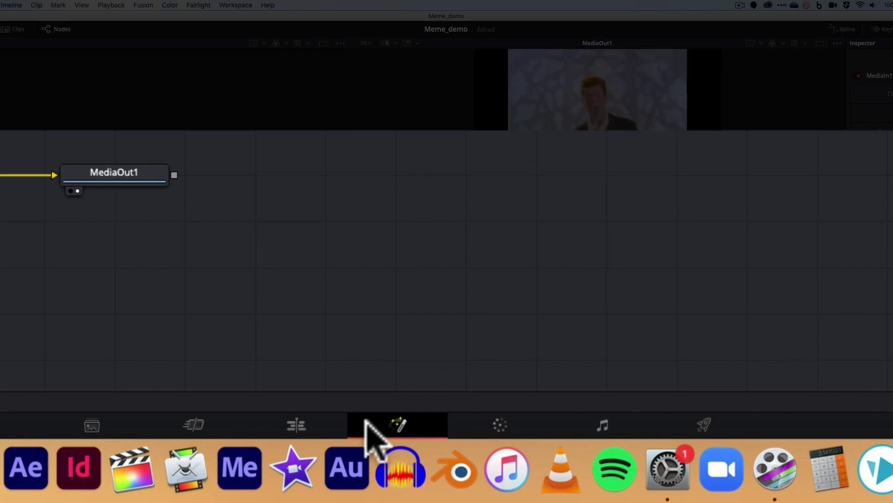
click(501, 425)
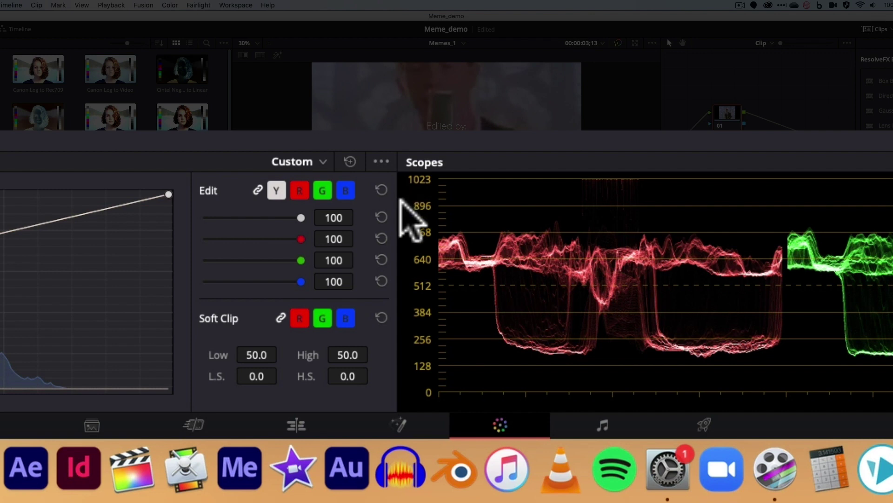
click(605, 424)
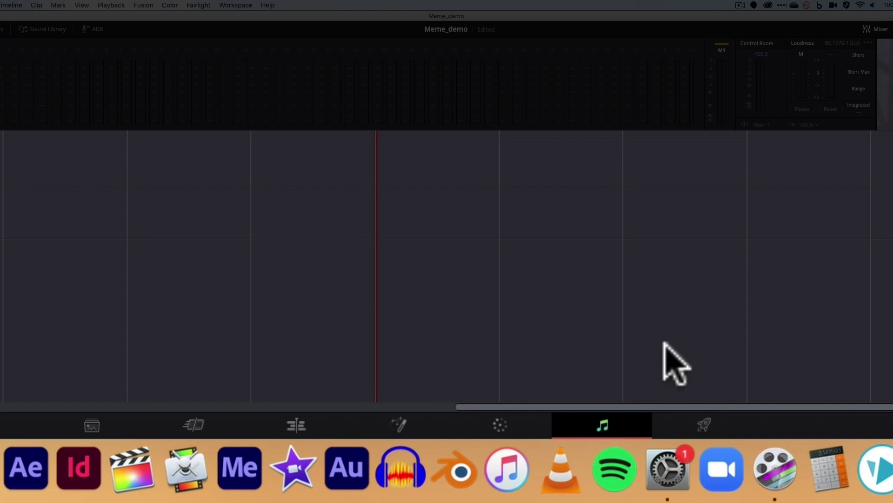
click(708, 423)
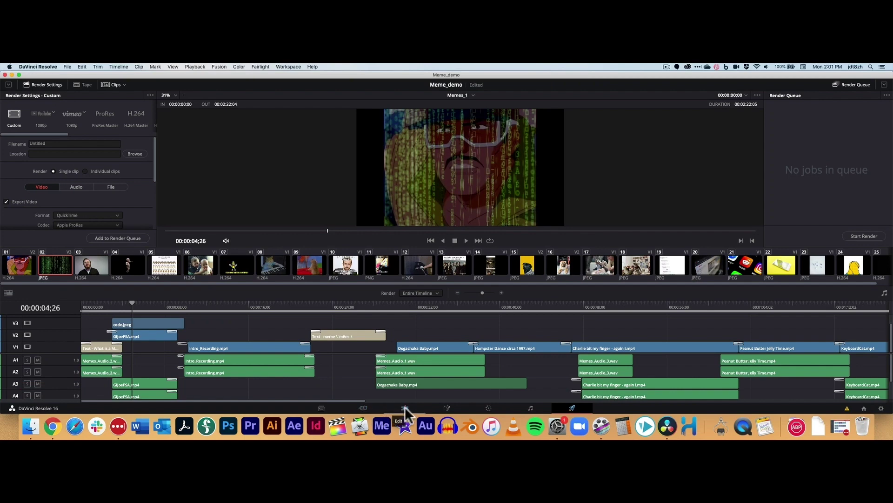
click(405, 408)
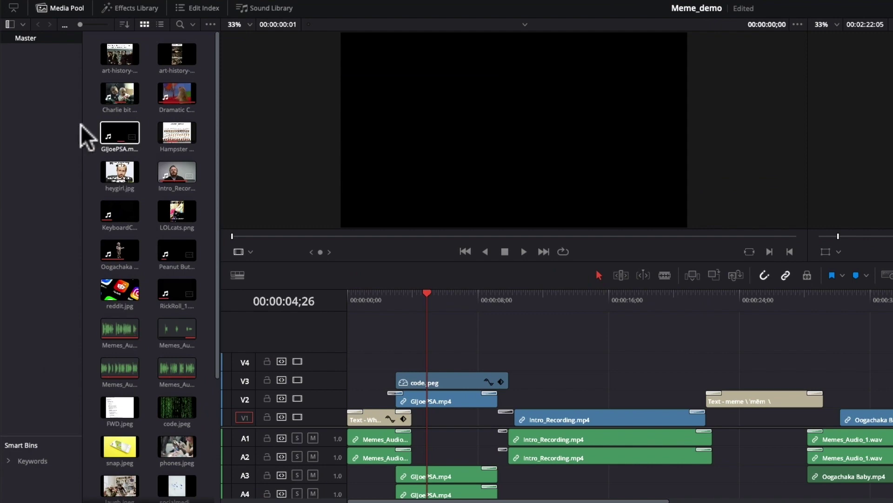
- Hide and reshow the Media Pool, then scroll through its clips
click(65, 9)
click(70, 8)
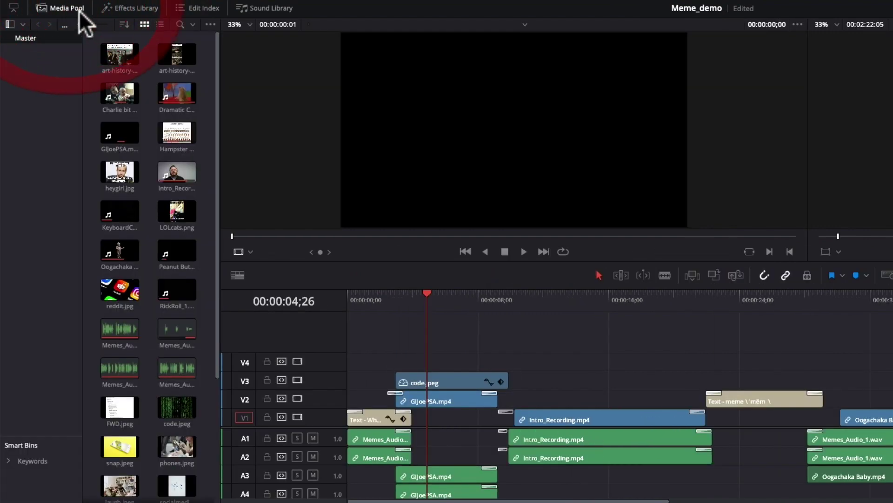
scroll(187, 121, down, 2)
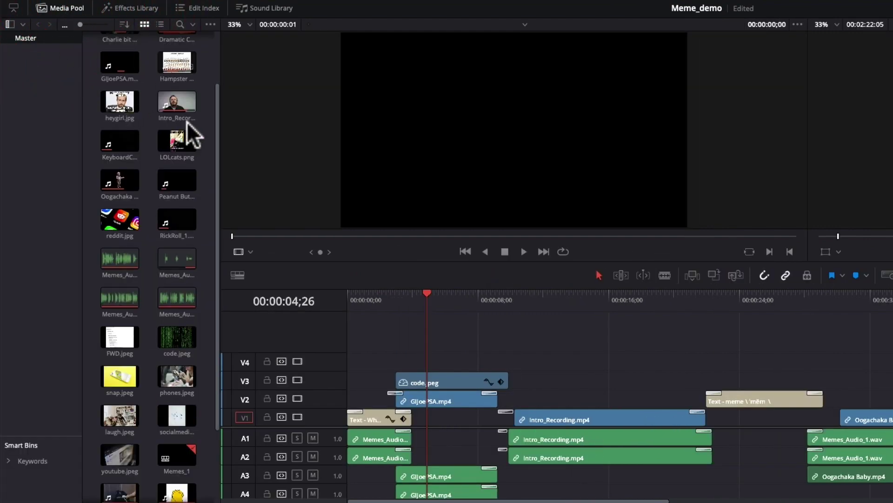
scroll(186, 121, down, 3)
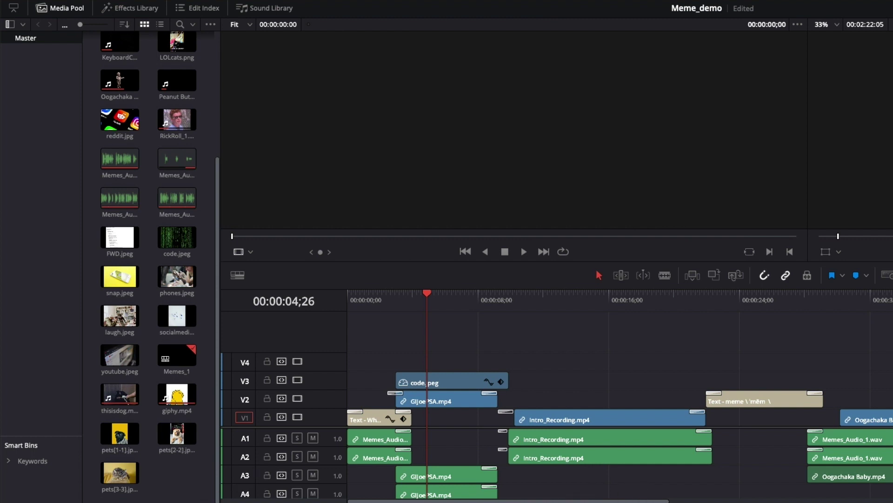
scroll(136, 270, up, 5)
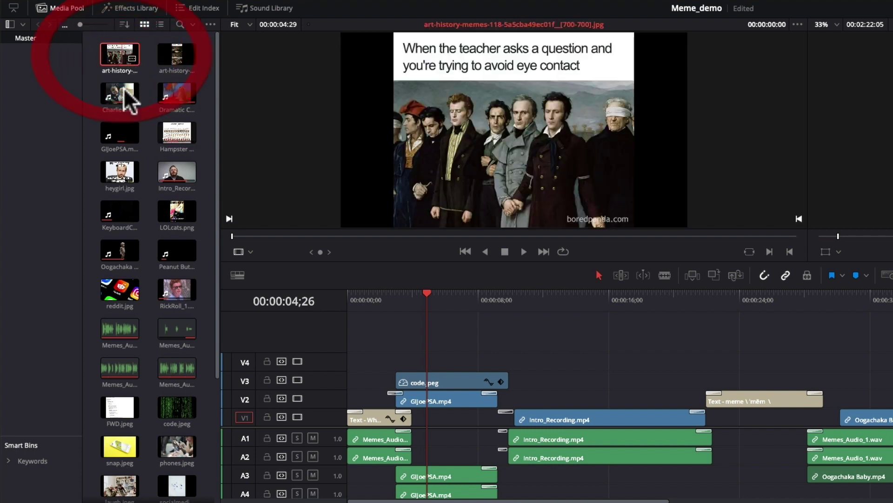
- Select Intro_Recording, LOLcats and RickRoll, then load a Memes audio clip into the source viewer
click(172, 170)
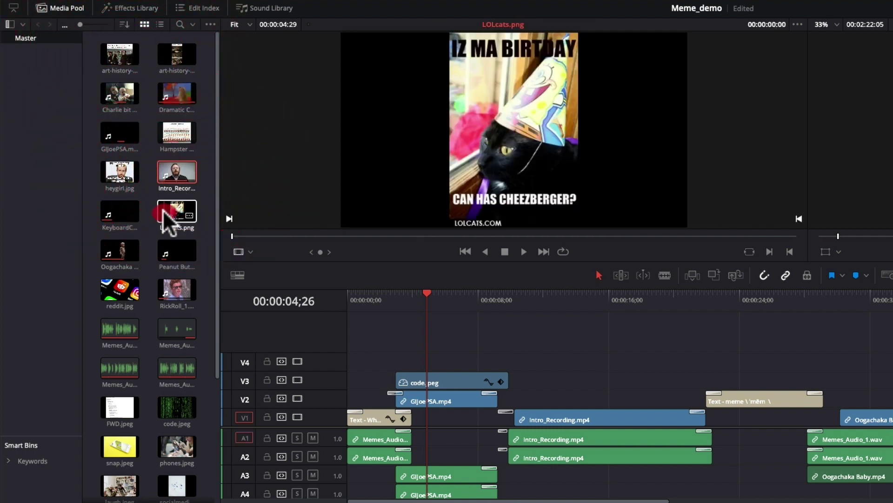
click(183, 212)
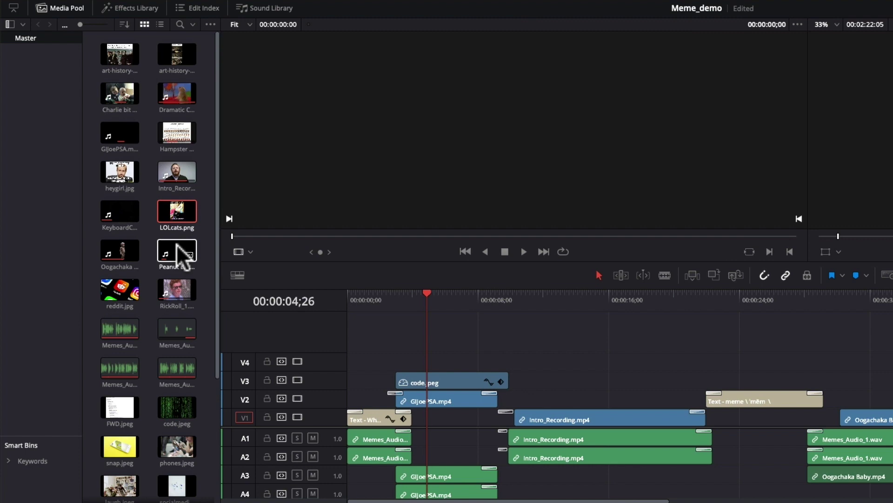
click(176, 287)
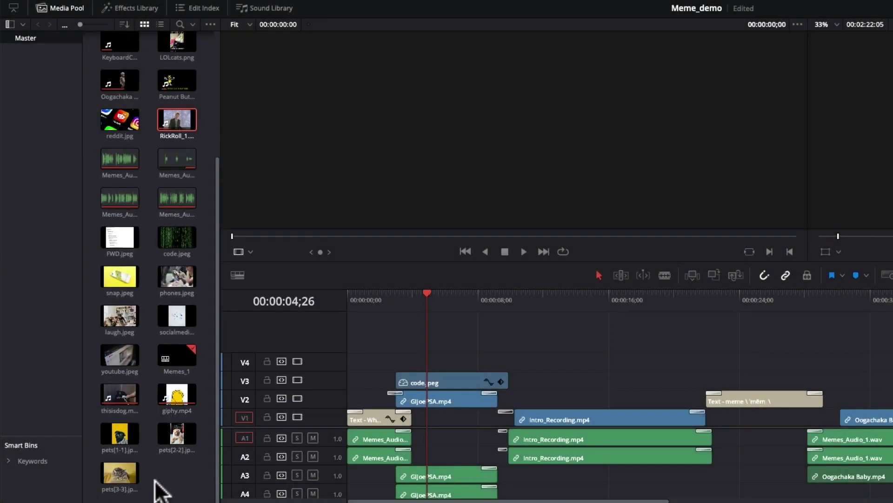
scroll(156, 489, up, 5)
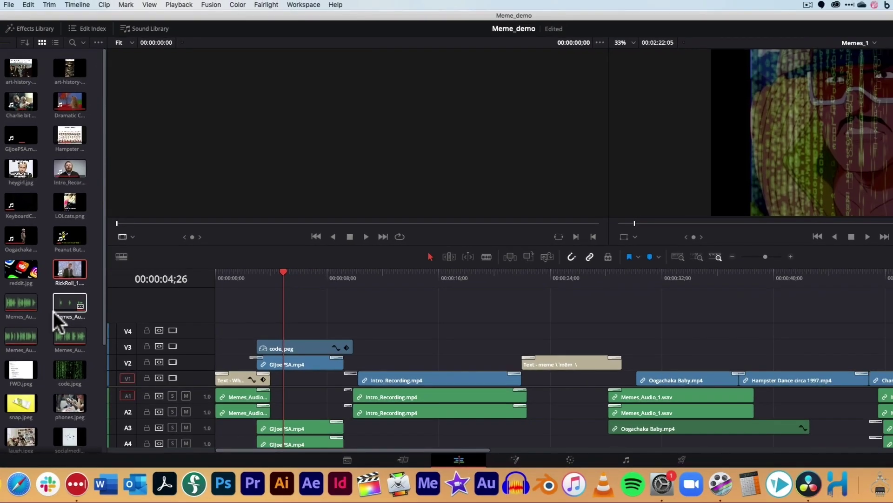
double_click(53, 311)
- Load the Hampster Dance clip and step the timeline forward to 00:00:05;13
click(61, 137)
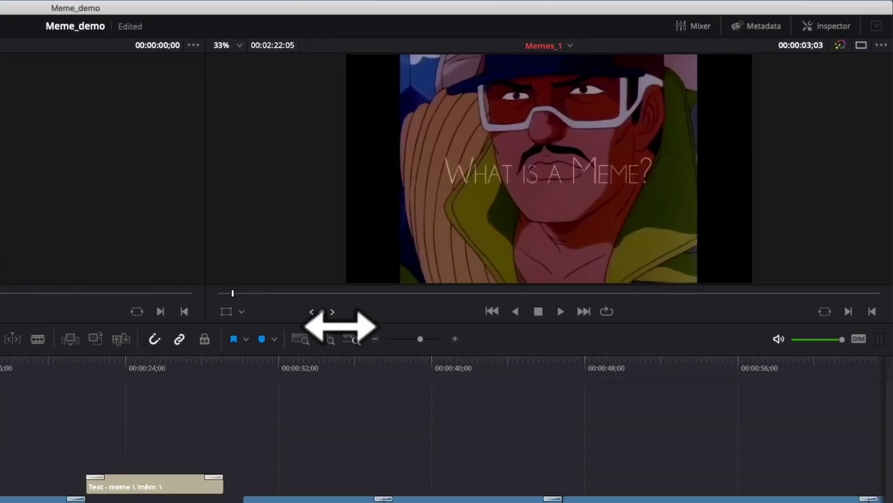
click(508, 324)
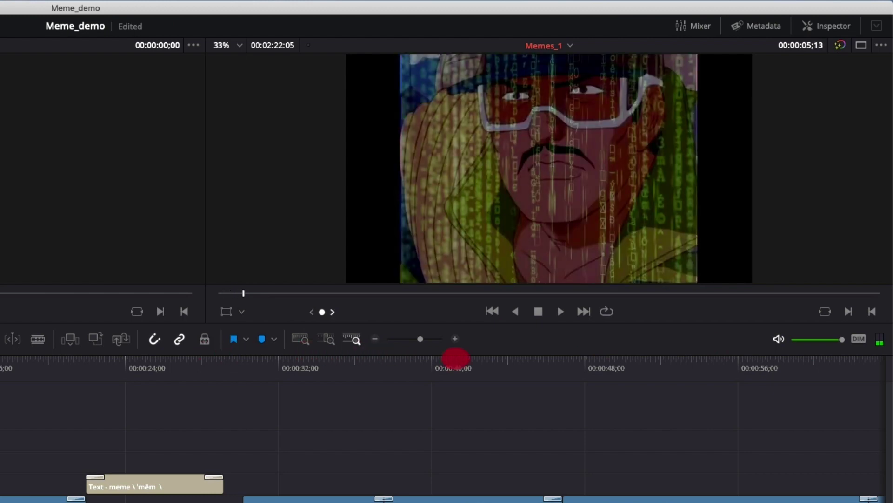
click(333, 311)
- Scrub through LOLcats, then Intro_Recording to about 15 seconds, in the source viewer
click(149, 203)
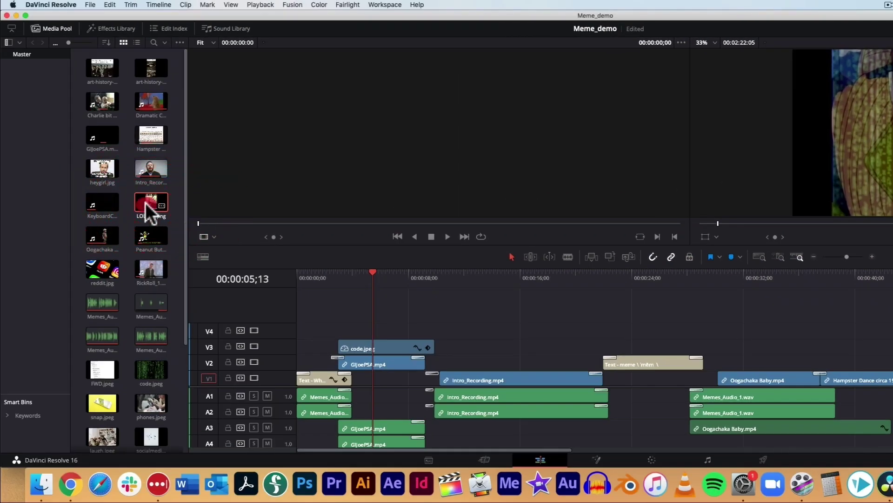
drag(272, 237, 419, 236)
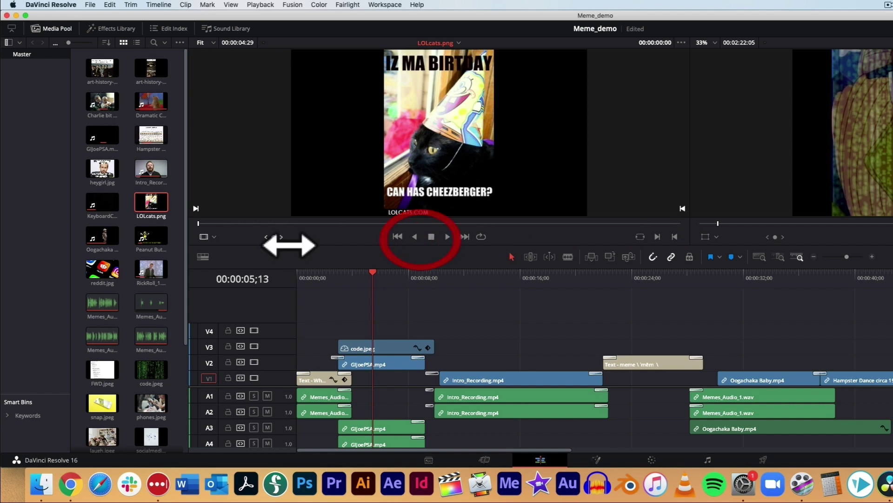
click(150, 167)
mouse_move(296, 247)
mouse_down()
mouse_move(305, 239)
mouse_move(176, 242)
mouse_move(284, 246)
mouse_up()
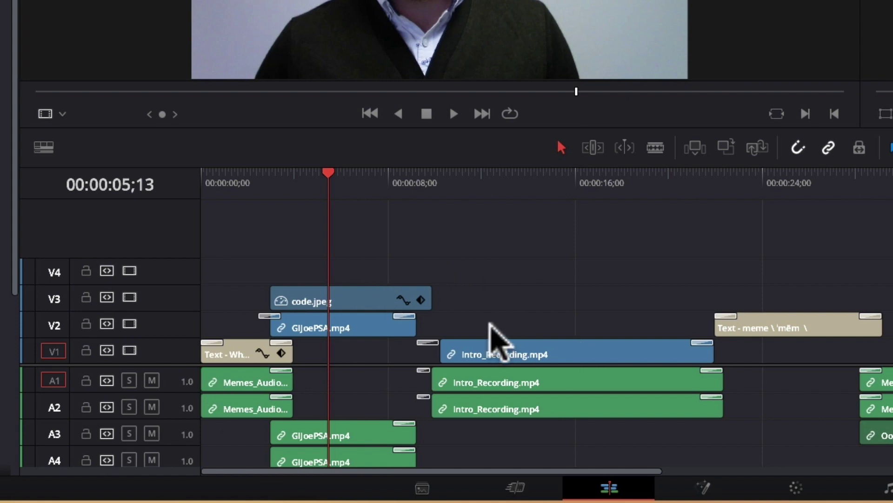
- Select the GIJoePSA, A3 audio and Intro_Recording clips in the timeline
click(355, 328)
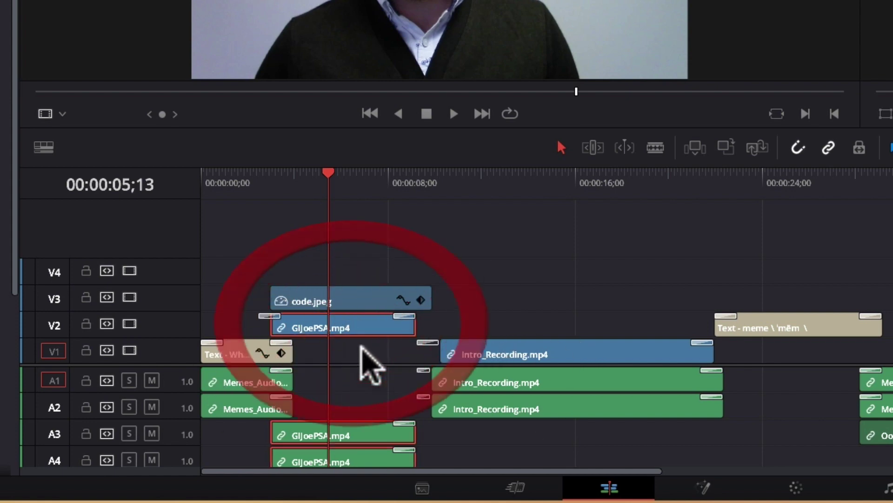
click(602, 355)
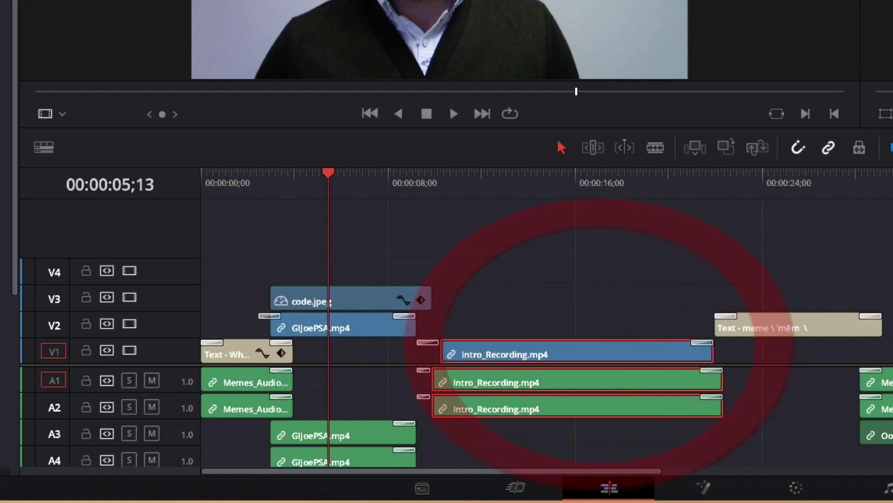
click(877, 433)
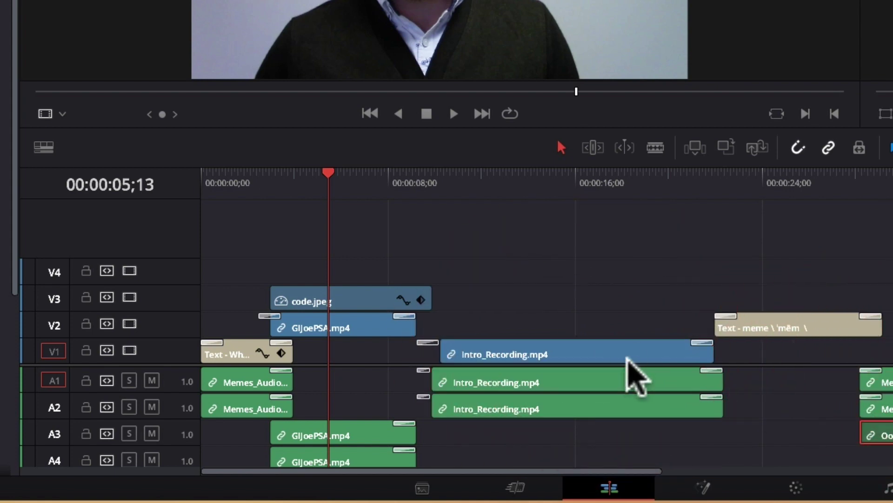
click(361, 327)
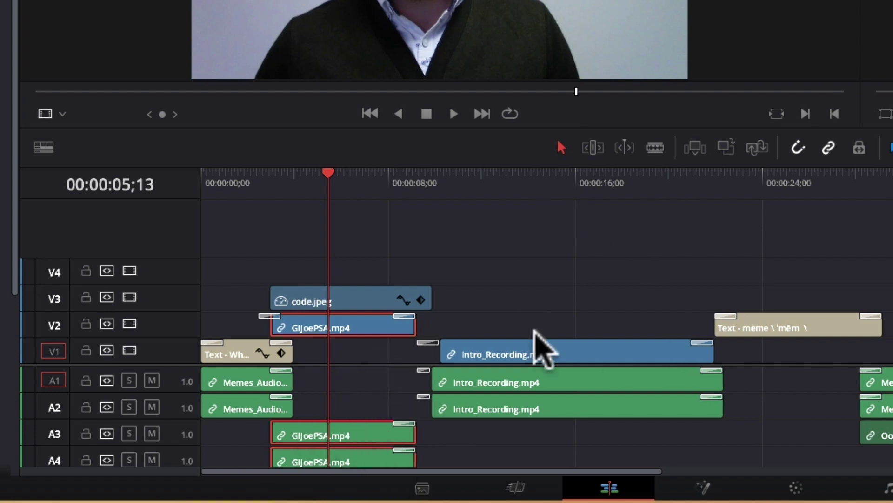
click(536, 353)
- Move the playhead to 00:00:13;12, back to the start, then to about 16 seconds
drag(485, 176, 513, 182)
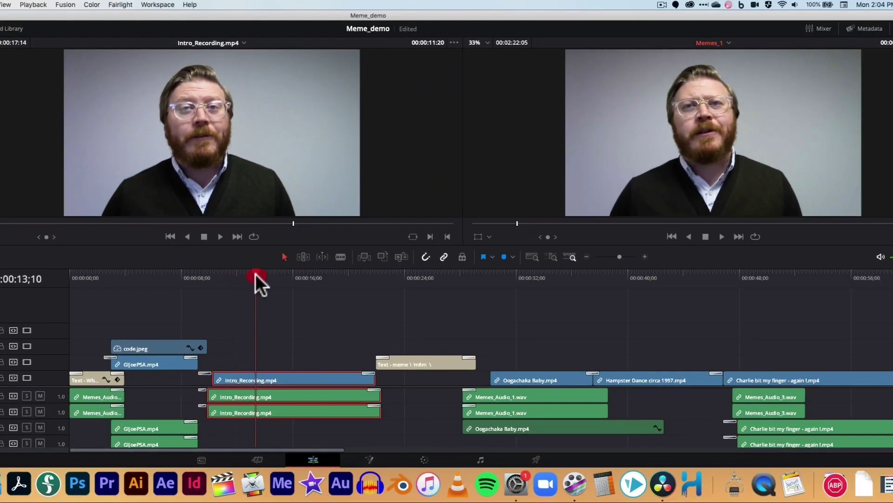
drag(255, 273, 255, 274)
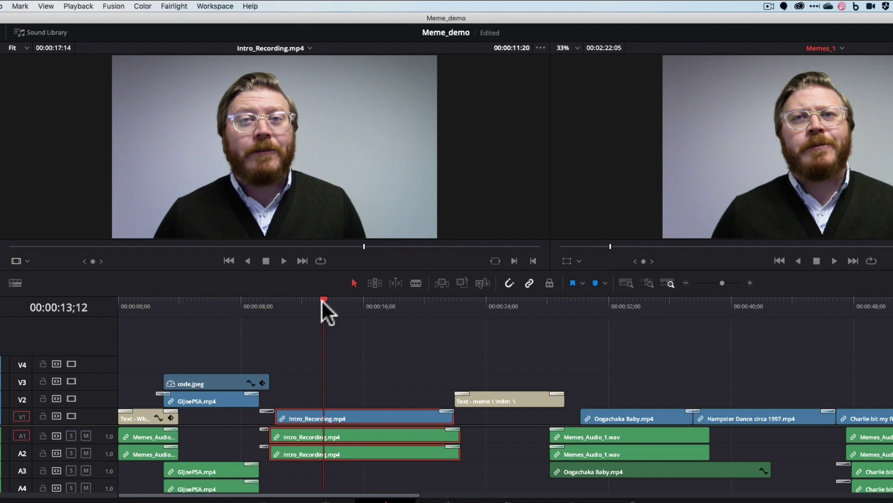
drag(322, 301, 82, 309)
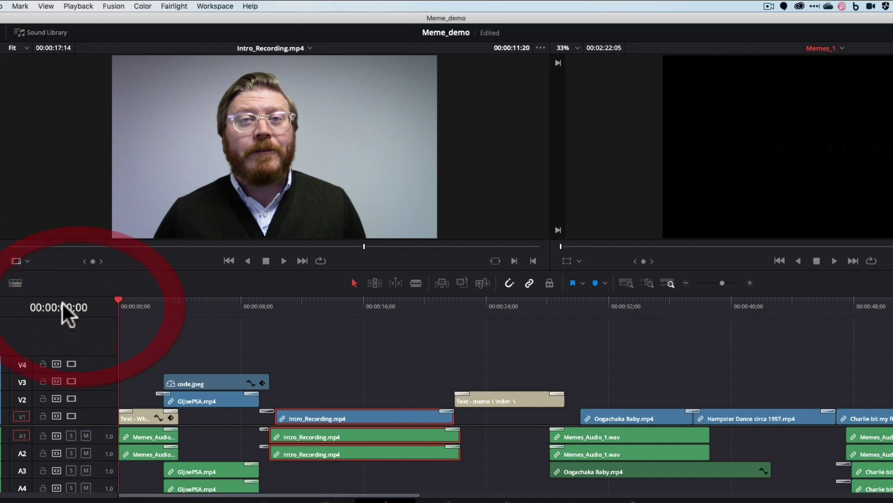
click(364, 302)
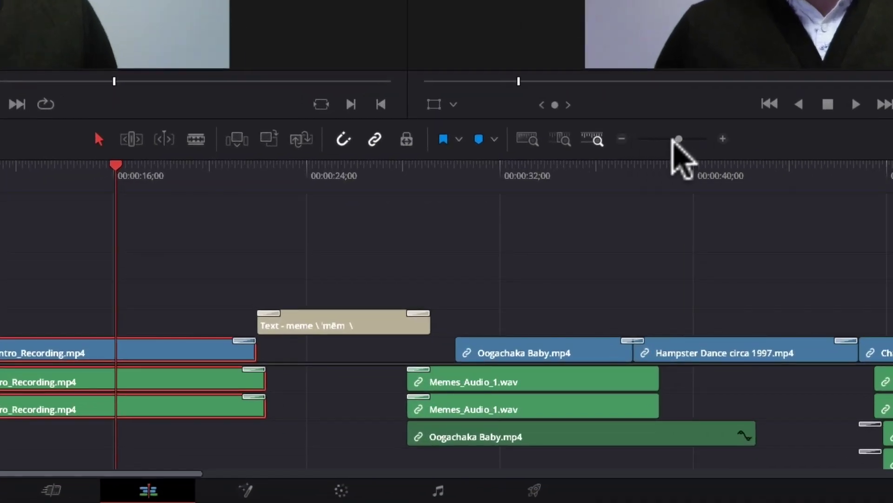
- Zoom the timeline out, jump to the end, then play and scrub the opening
mouse_move(671, 139)
mouse_down()
mouse_move(682, 138)
mouse_move(671, 139)
mouse_up()
click(711, 171)
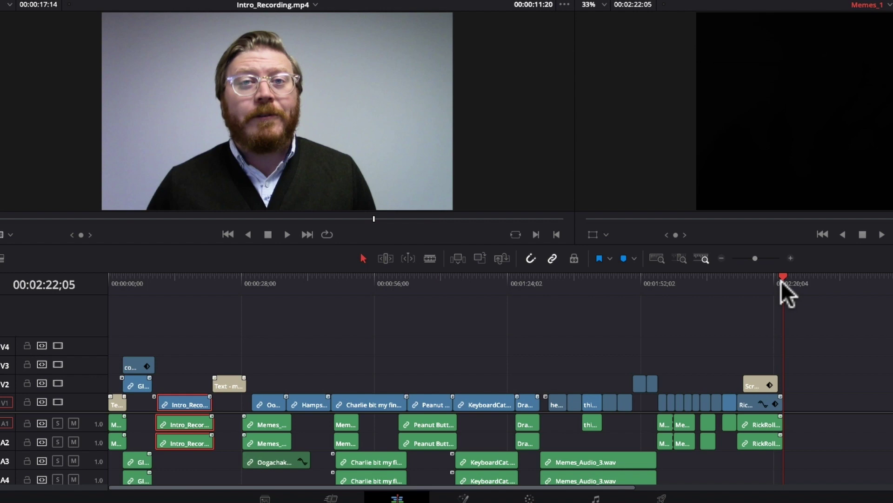
click(126, 284)
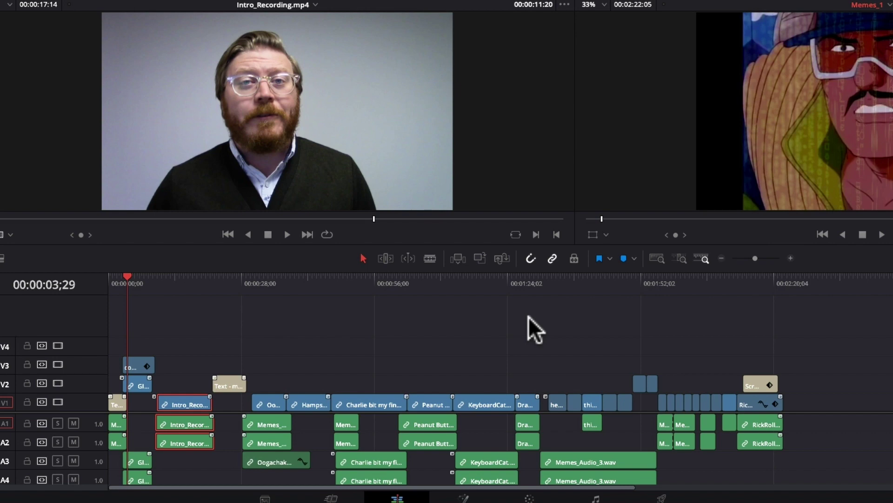
key(space)
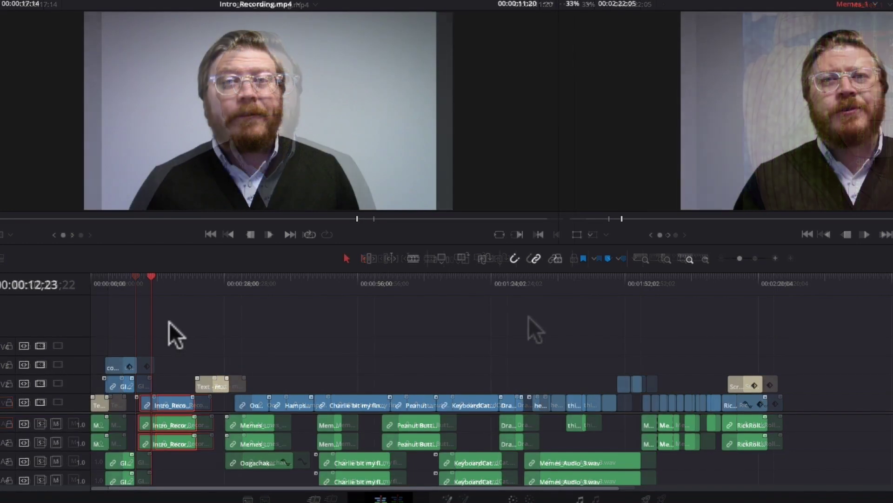
drag(154, 286, 406, 294)
- Deselect Intro_Recording and step the playhead along the edit to 02:12;15
click(511, 284)
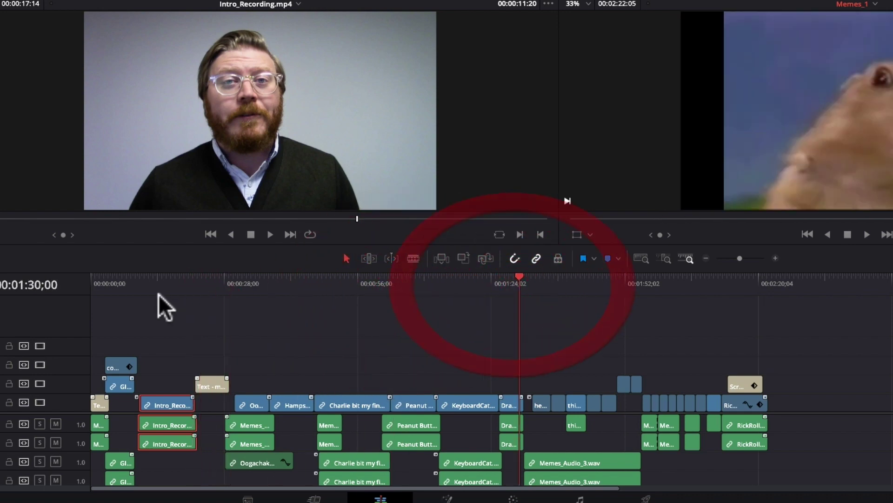
click(168, 284)
click(215, 334)
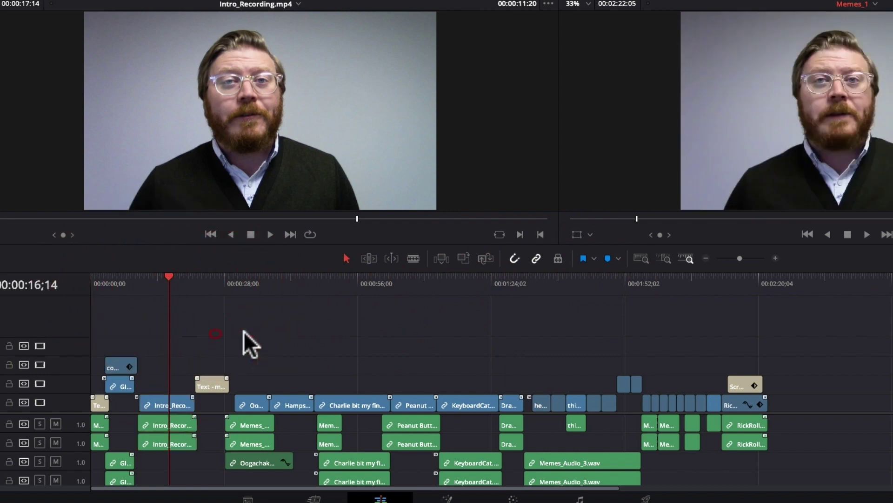
click(191, 278)
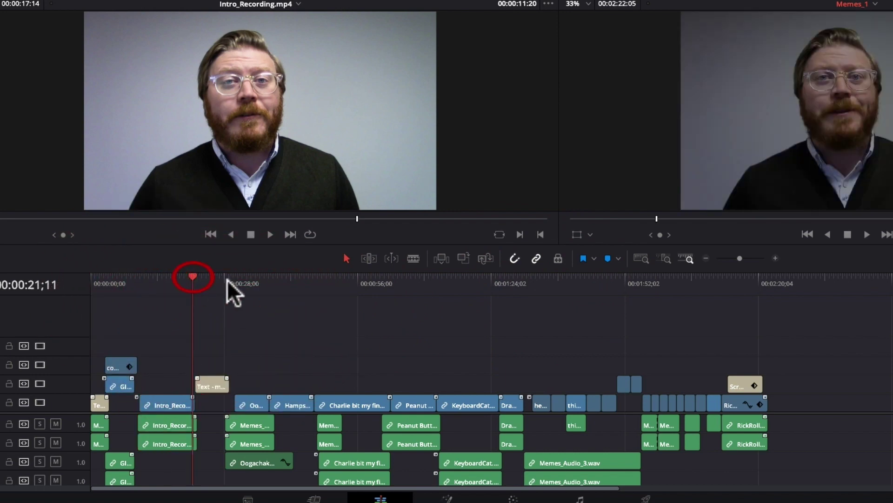
click(359, 278)
click(510, 280)
click(567, 280)
click(663, 281)
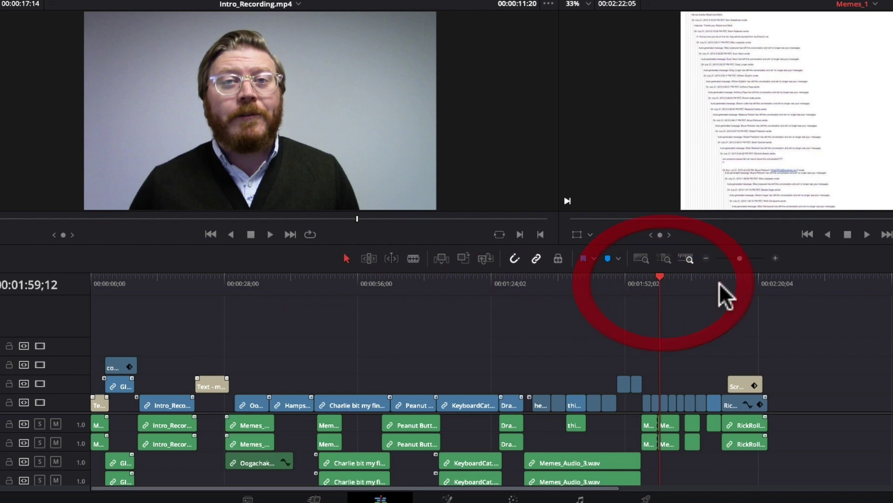
click(722, 282)
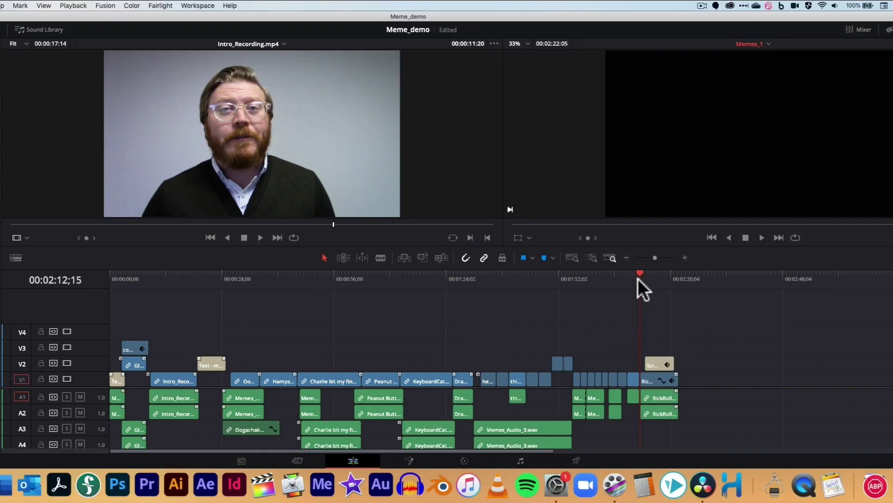
mouse_move(661, 259)
mouse_down()
mouse_move(647, 256)
mouse_move(669, 258)
mouse_move(662, 259)
mouse_up()
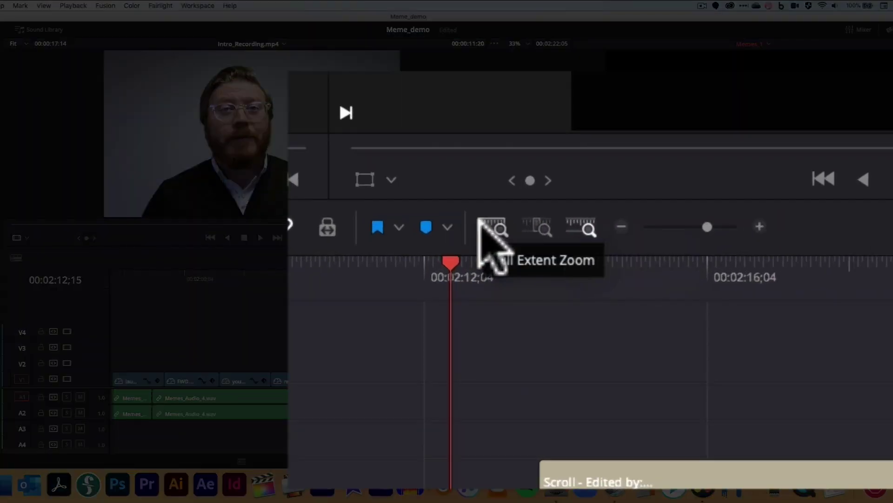
- Switch between Full Extent Zoom and Detail Zoom, ending with the whole edit shown
click(487, 226)
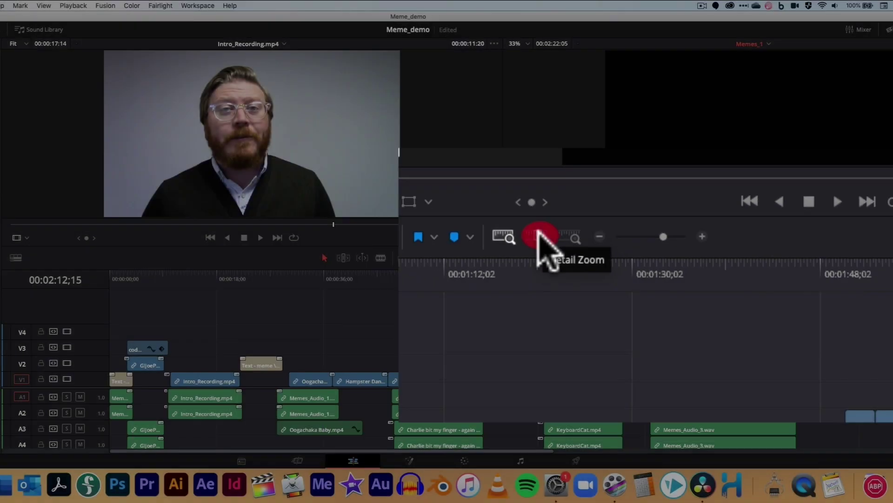
click(592, 258)
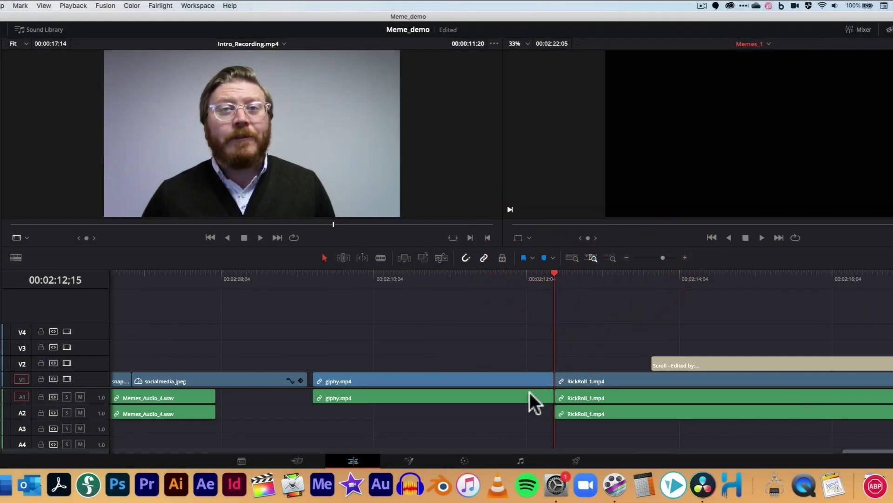
click(572, 257)
click(591, 257)
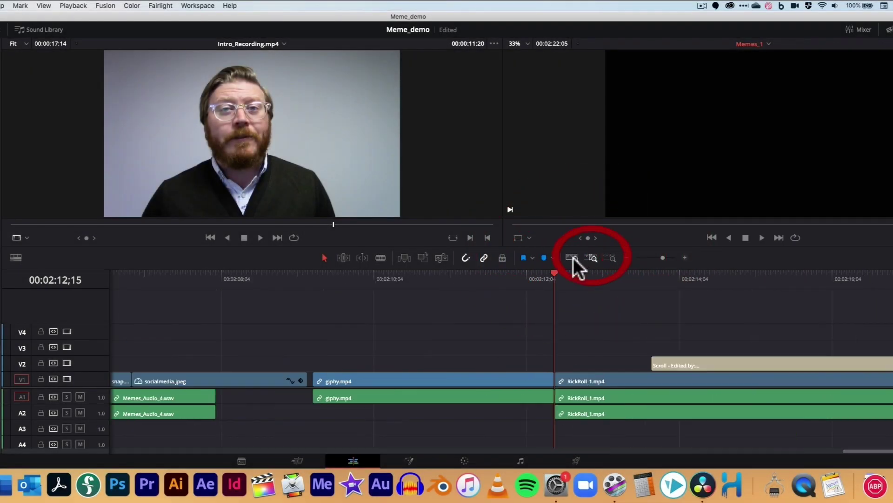
click(573, 258)
click(592, 258)
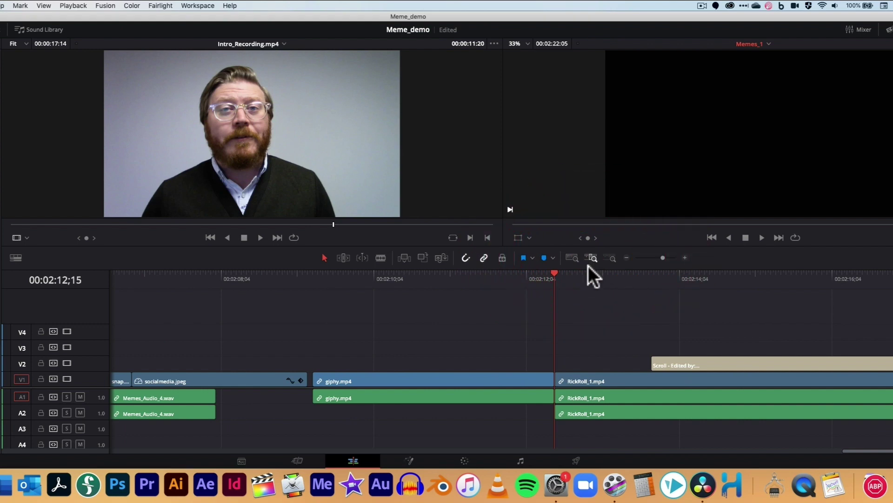
click(572, 257)
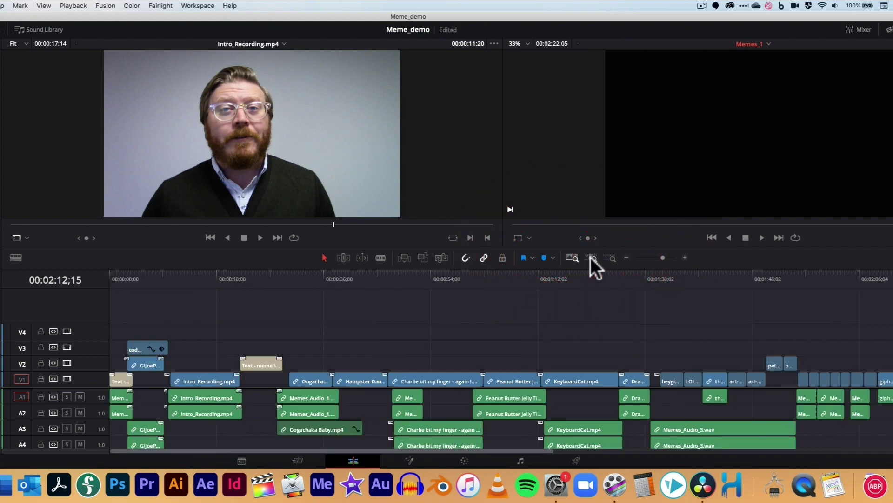
- Place the playhead at 01:18;17 on KeyboardCat, then fit the whole edit in view
drag(609, 278, 576, 276)
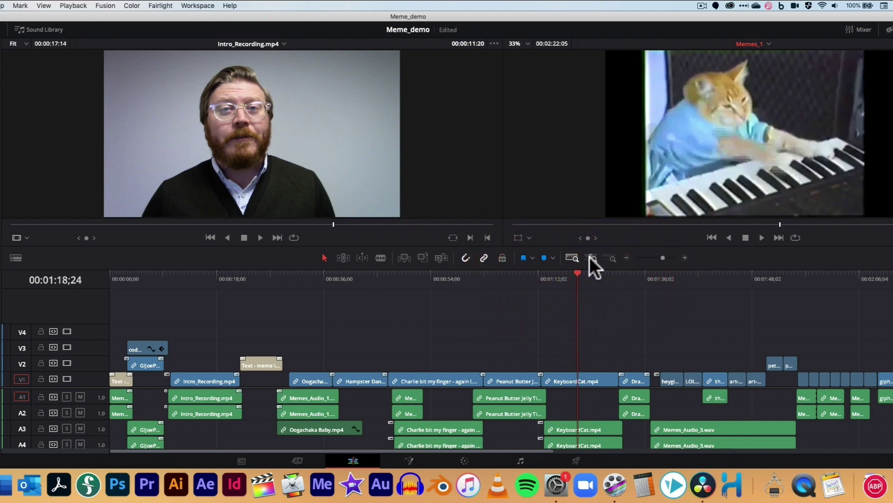
click(590, 257)
click(509, 277)
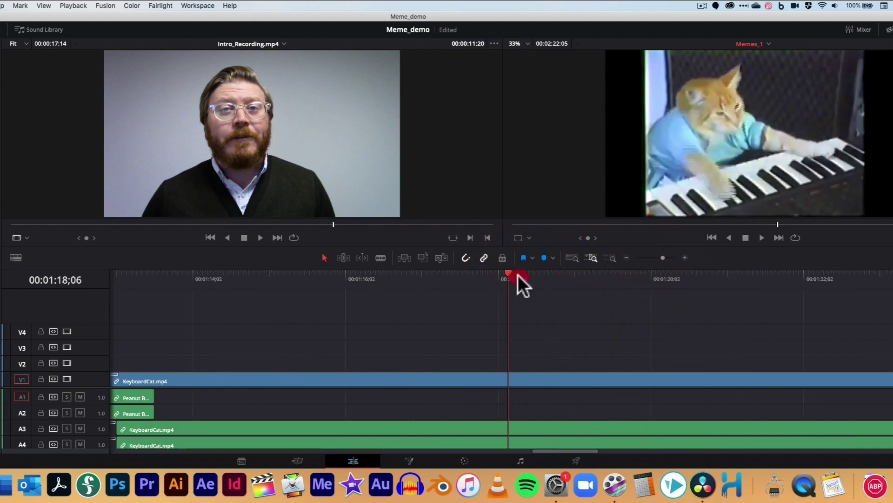
click(537, 277)
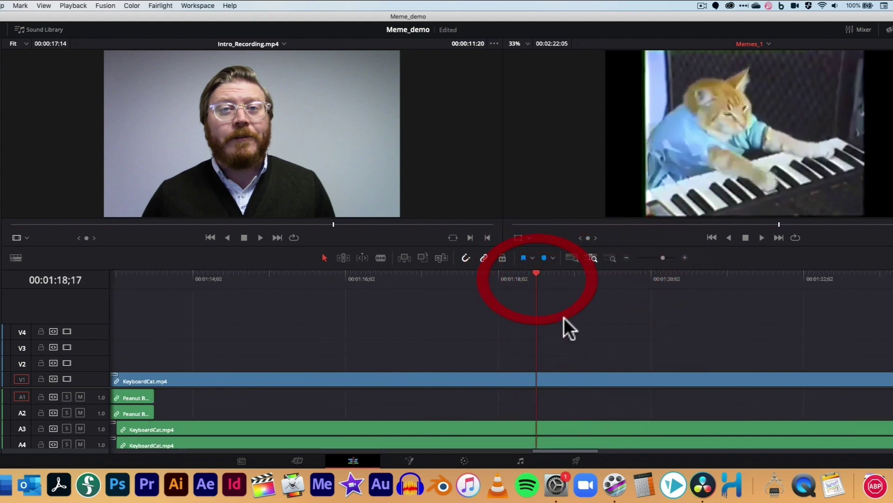
click(574, 258)
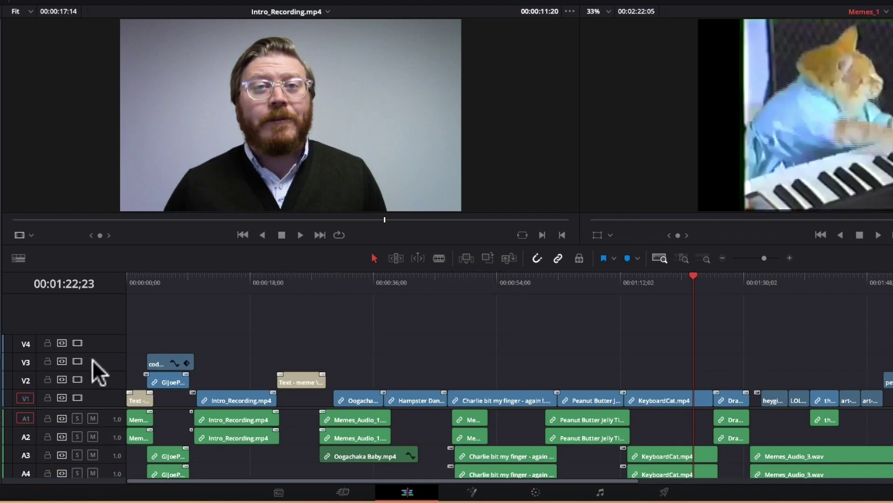
click(78, 379)
click(78, 380)
click(77, 397)
click(77, 397)
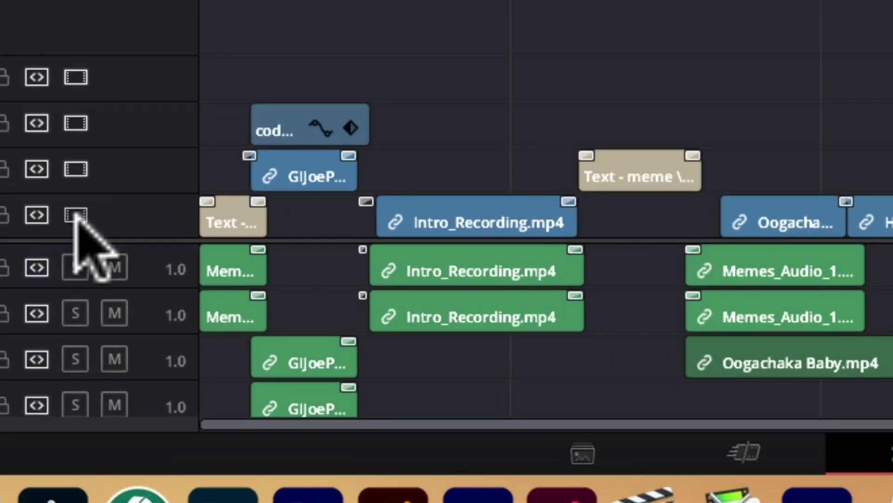
click(78, 397)
click(77, 216)
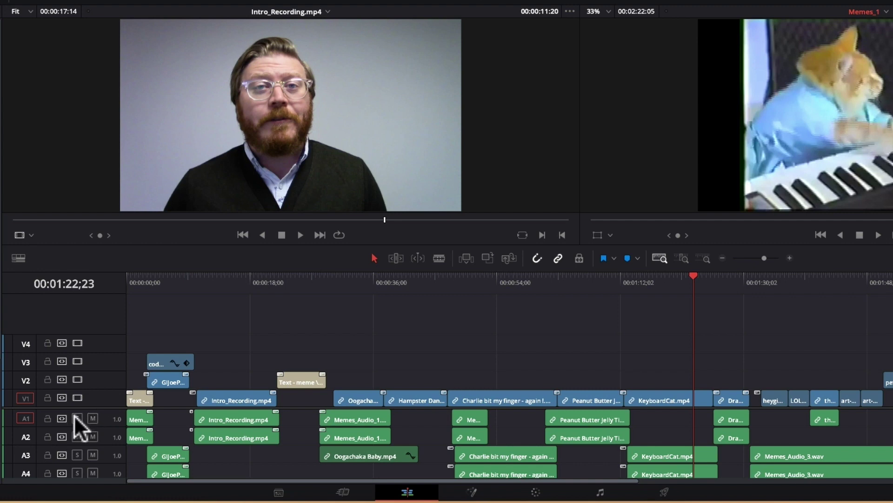
click(76, 418)
click(78, 417)
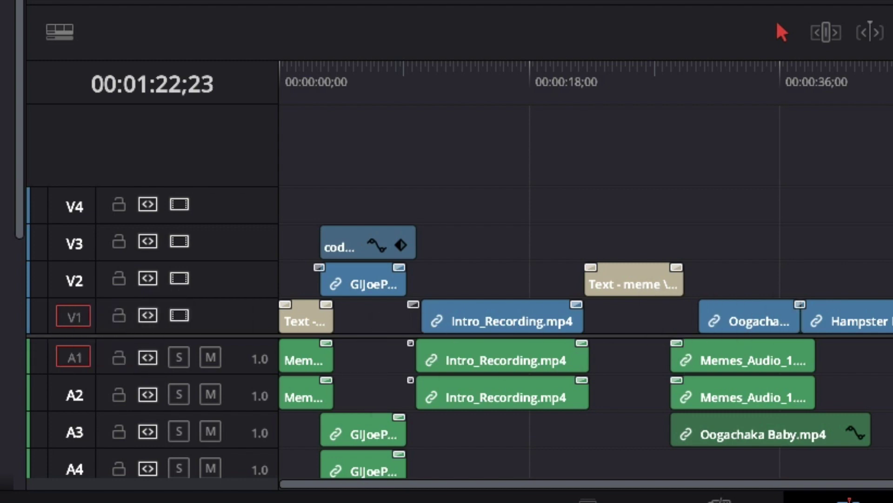
click(118, 315)
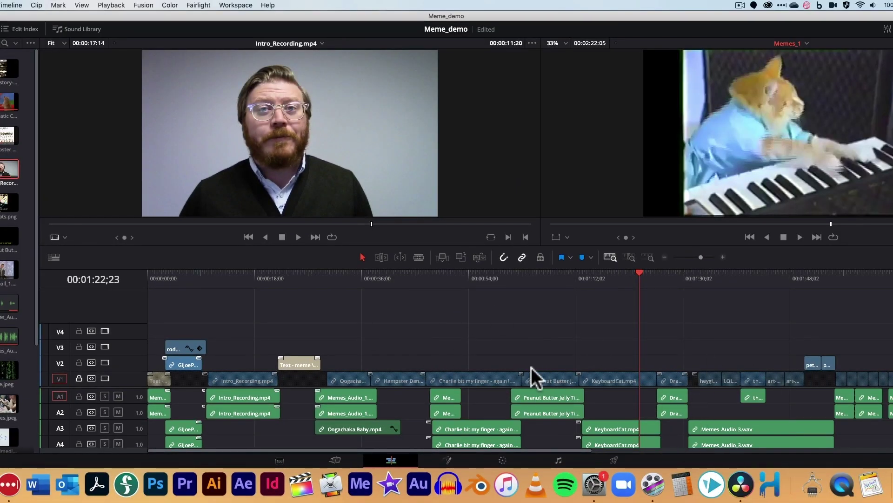
click(79, 378)
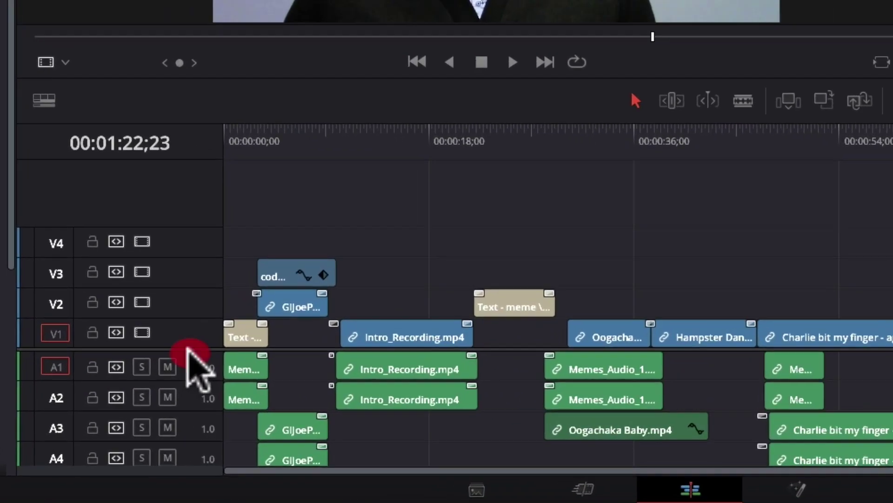
- Make the A1 and V1 tracks taller and set video tracks to the thumbnail view
drag(190, 385, 195, 447)
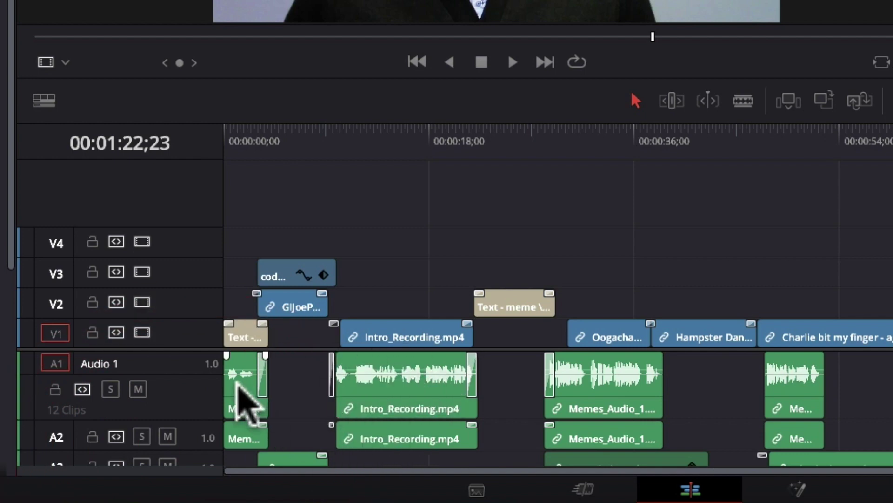
drag(189, 321, 187, 301)
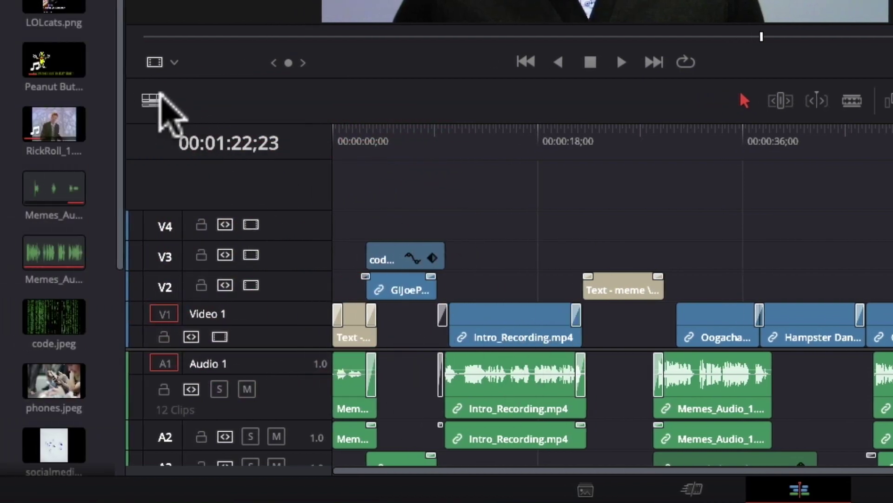
click(157, 98)
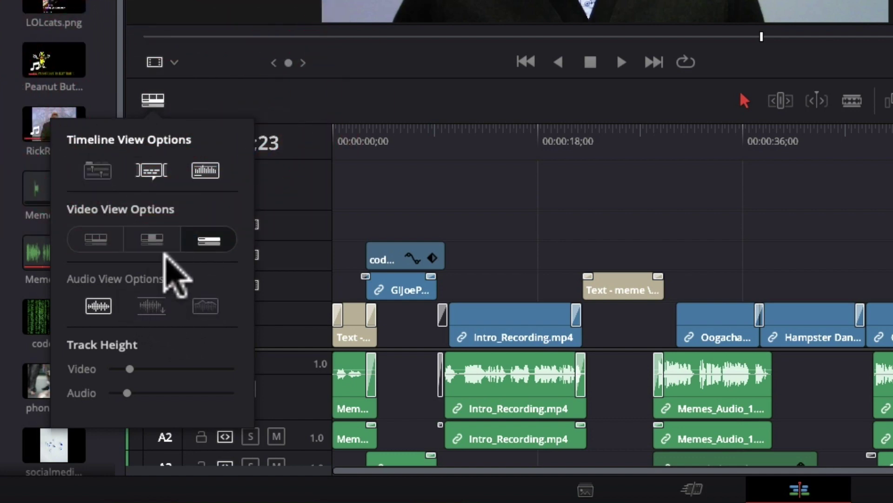
click(152, 239)
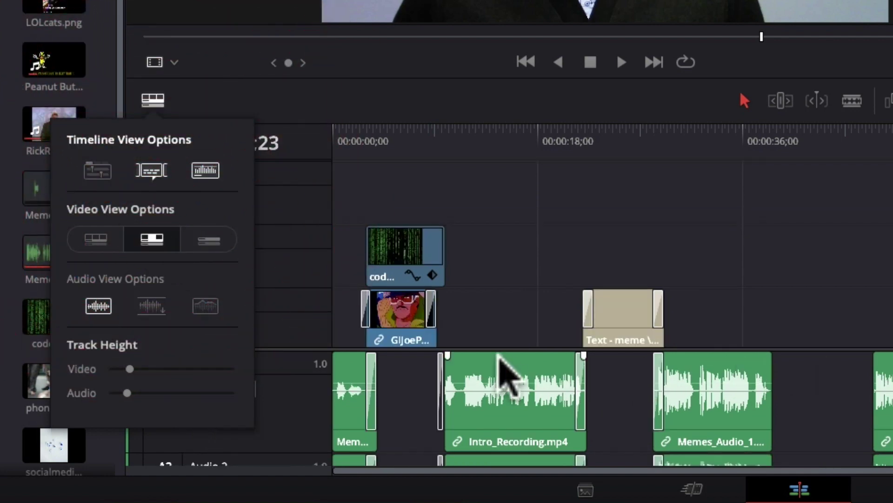
click(143, 238)
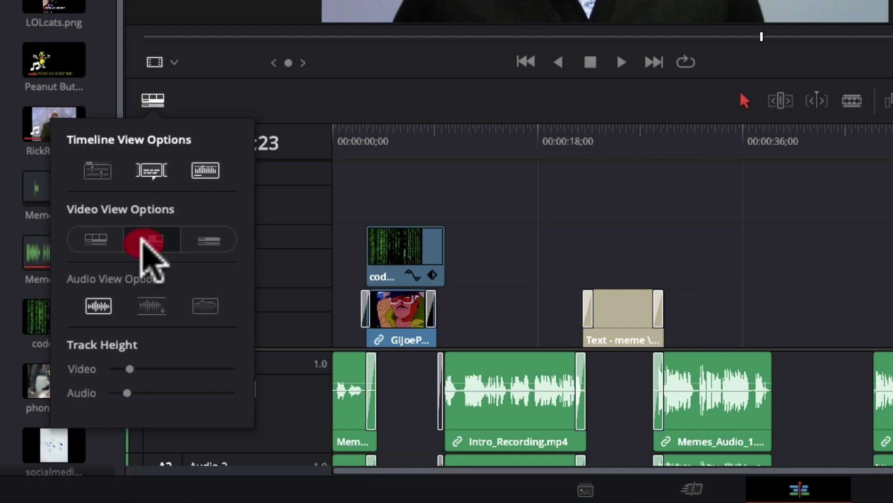
click(209, 241)
click(150, 239)
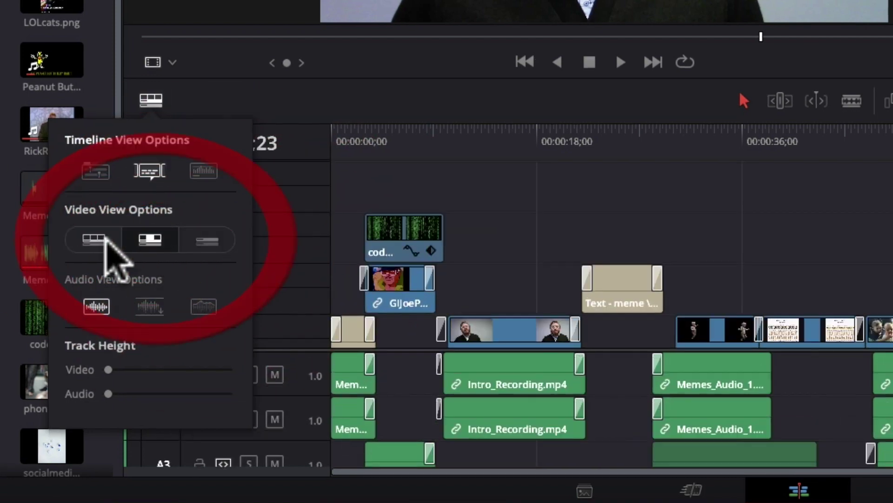
click(94, 239)
click(148, 240)
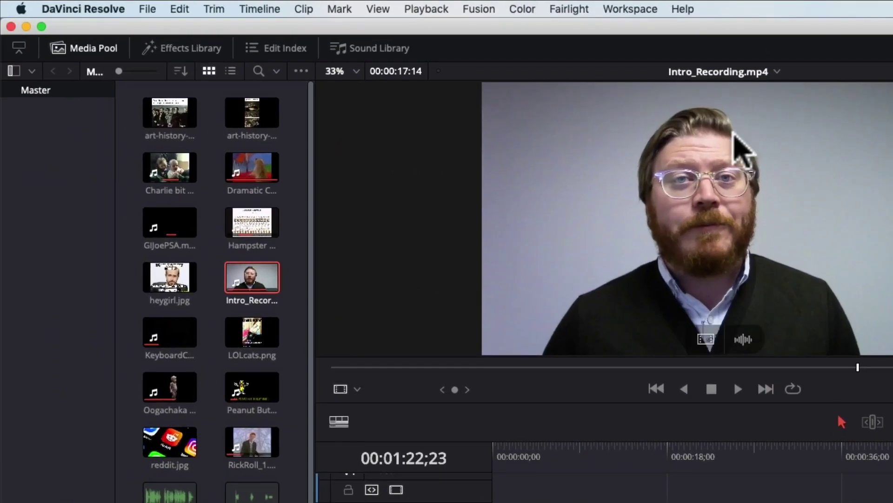
- Open the Project Manager from the File menu, then dismiss a reopened File menu
click(149, 9)
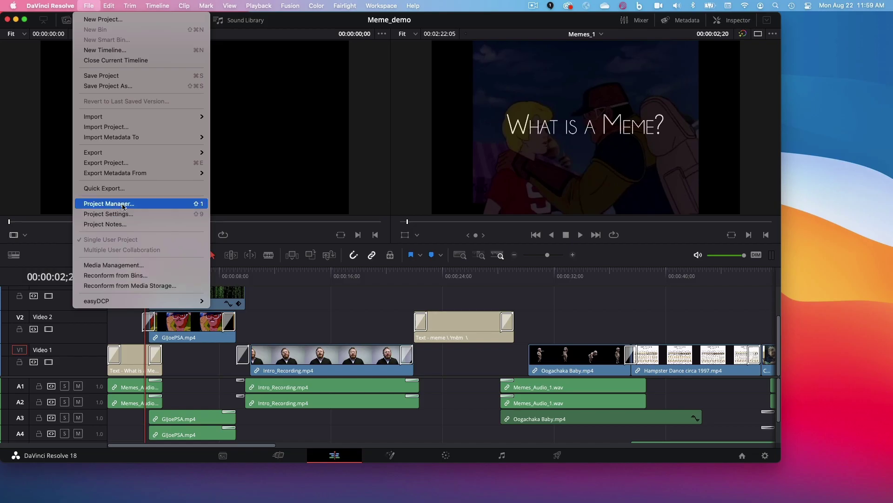
click(124, 205)
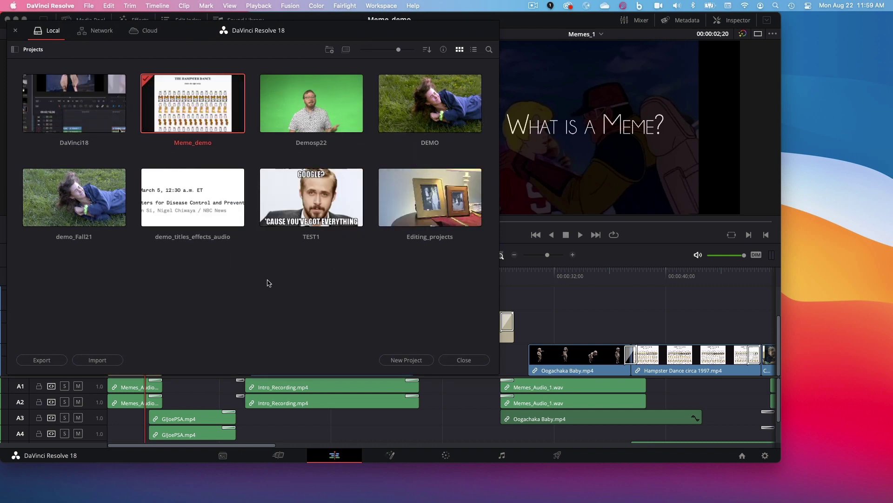
click(89, 5)
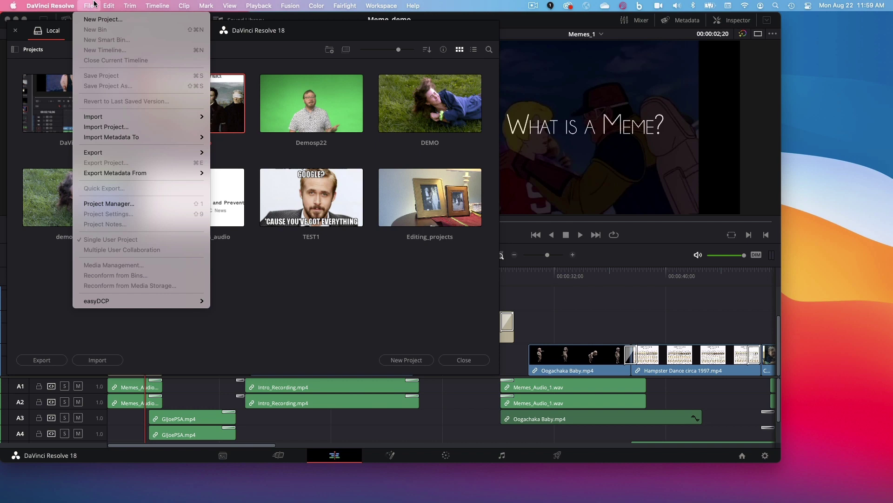
click(353, 286)
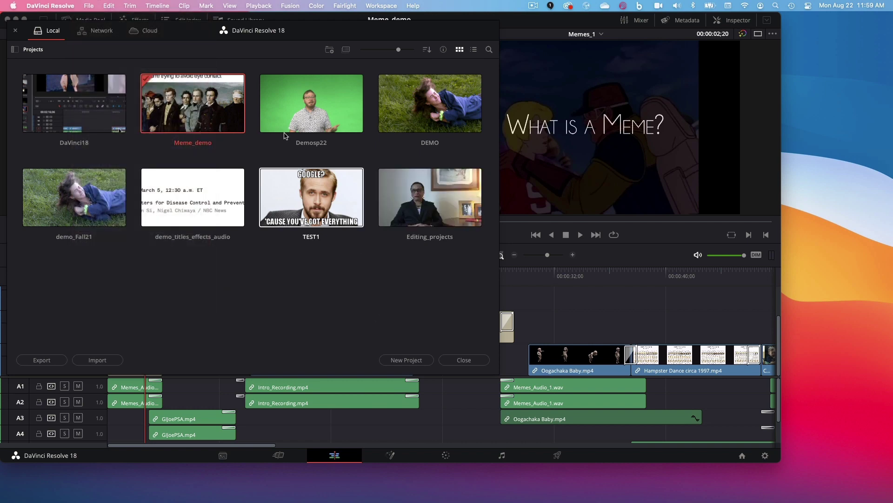
- Start a New Project, enter the name TEST1 and create it
click(405, 361)
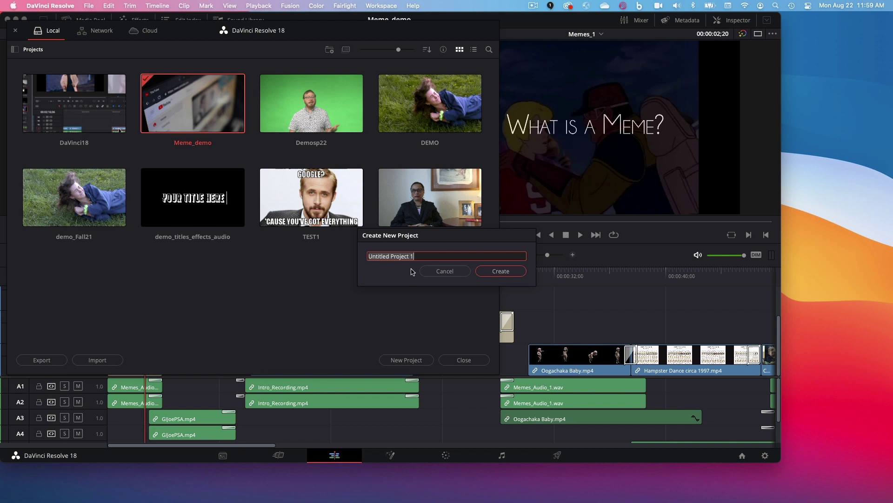
text(TEST_1)
click(492, 272)
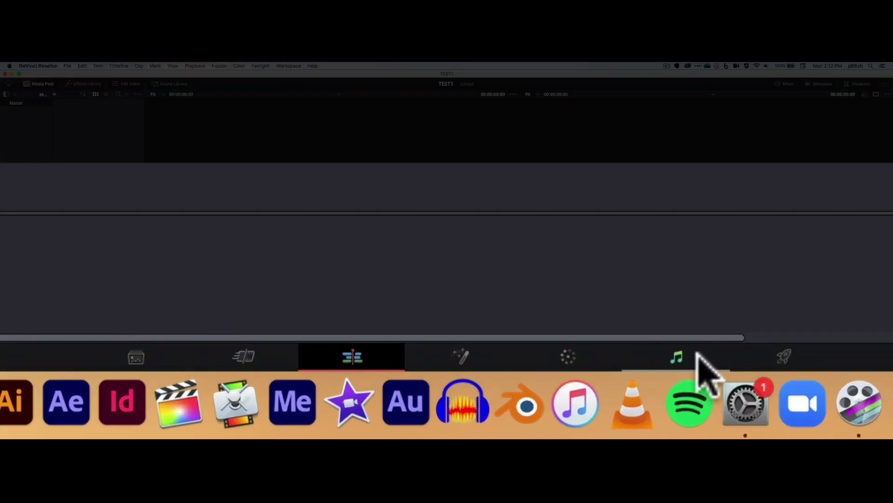
- Import all the archived media folders from Media Storage into TEST1's empty media pool
click(135, 362)
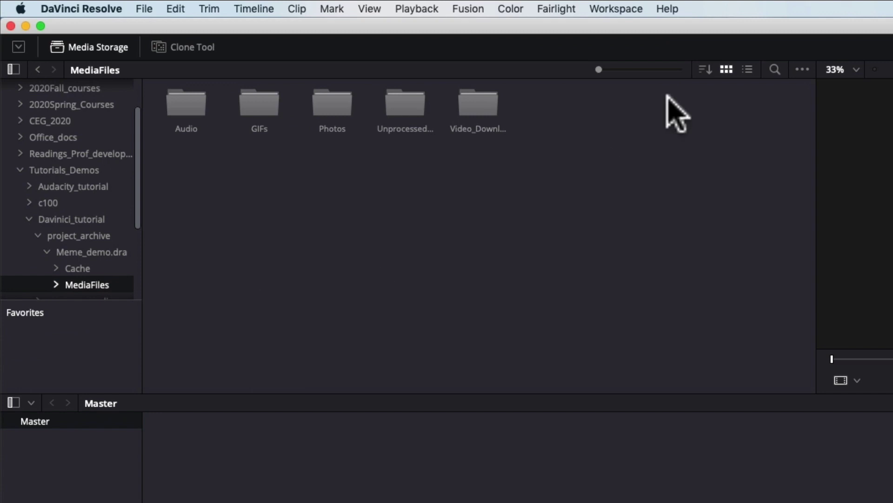
drag(545, 149, 182, 109)
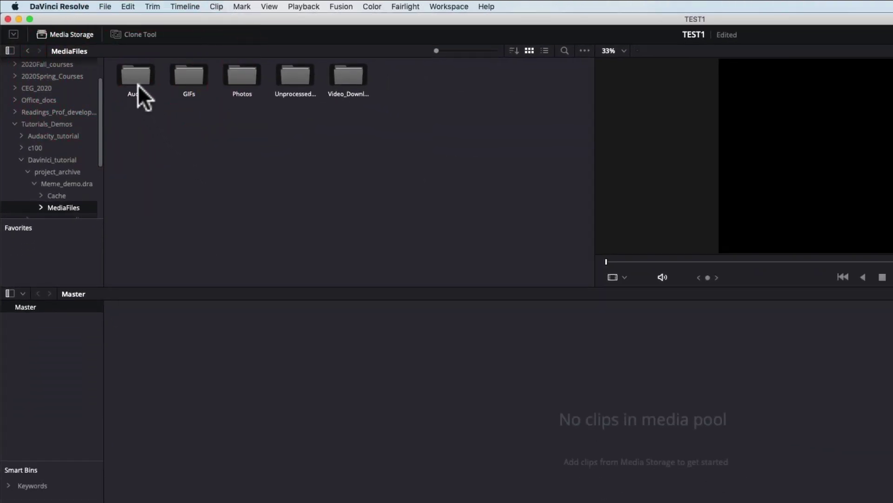
drag(138, 84, 403, 397)
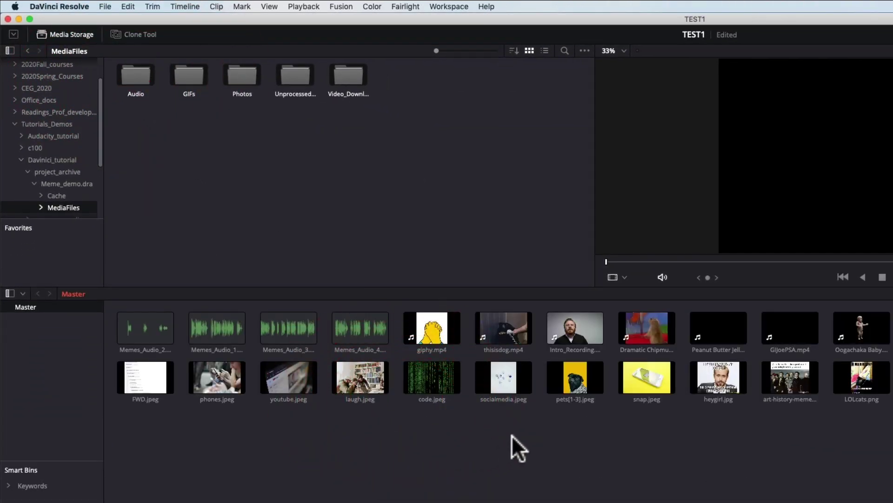
click(459, 440)
click(145, 328)
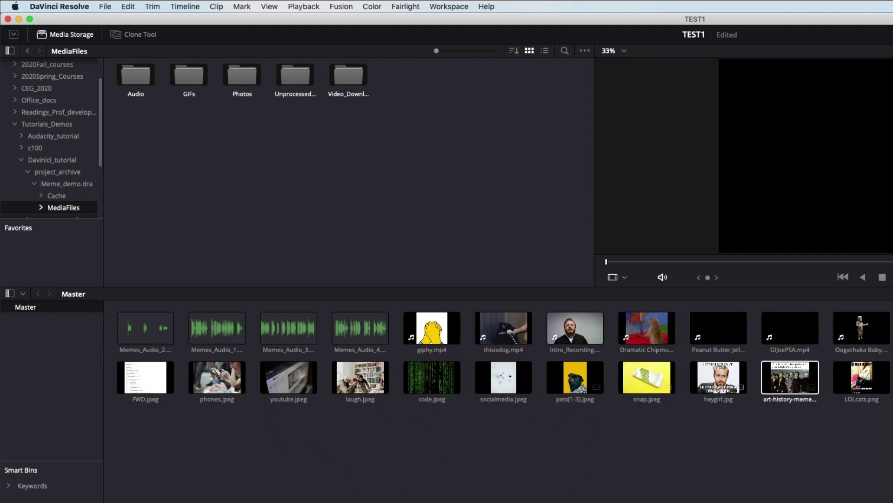
right_click(590, 466)
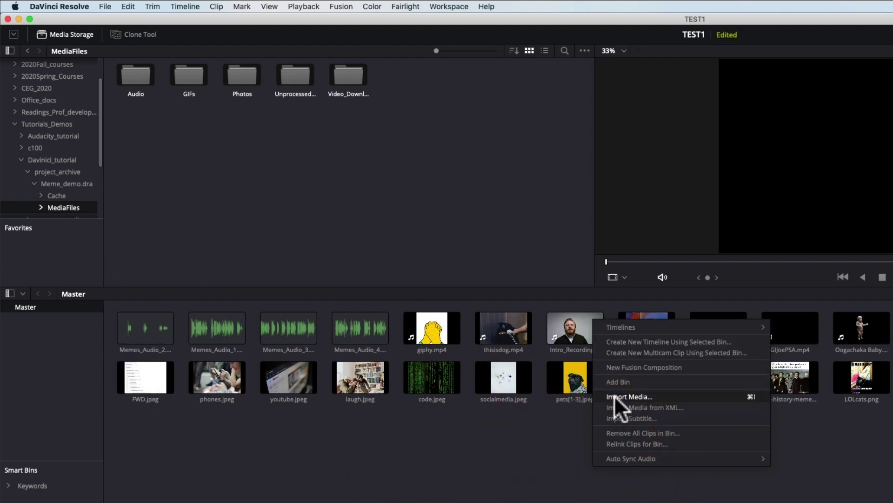
click(435, 183)
click(106, 7)
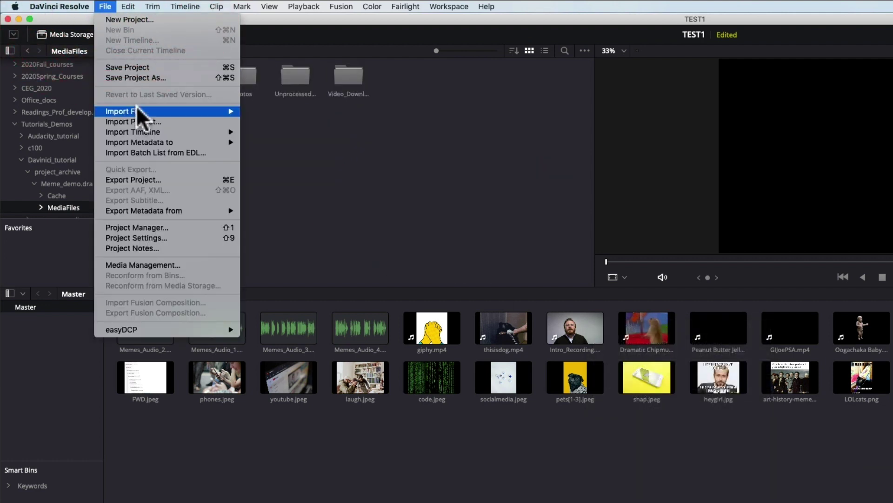
click(447, 195)
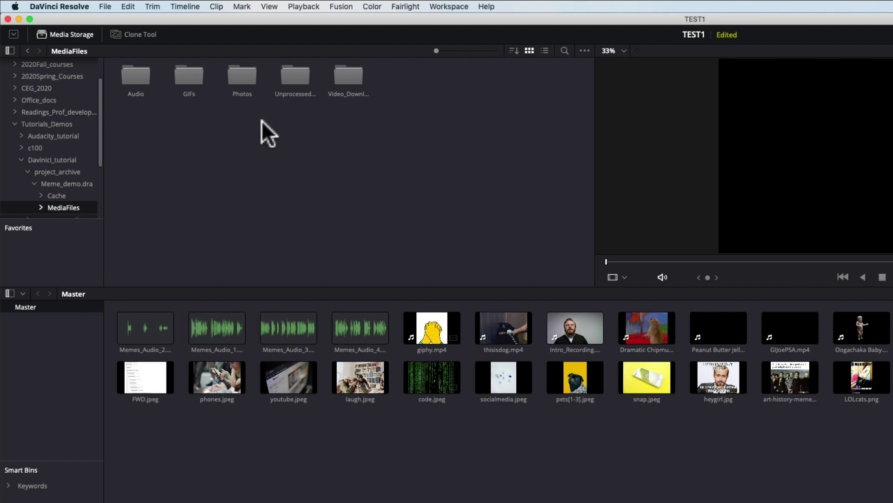
- Preview each Memes_Audio clip in the Audio folder, then return to the MediaFiles listing
double_click(144, 75)
click(136, 70)
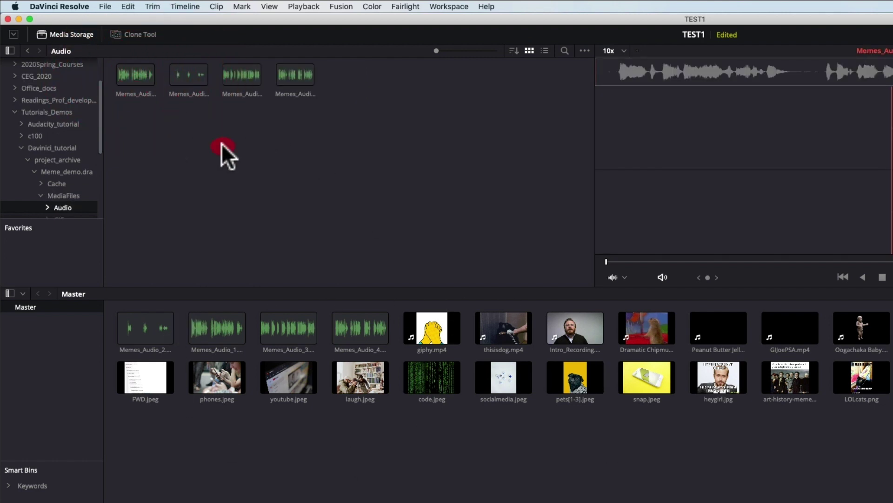
click(190, 86)
click(288, 98)
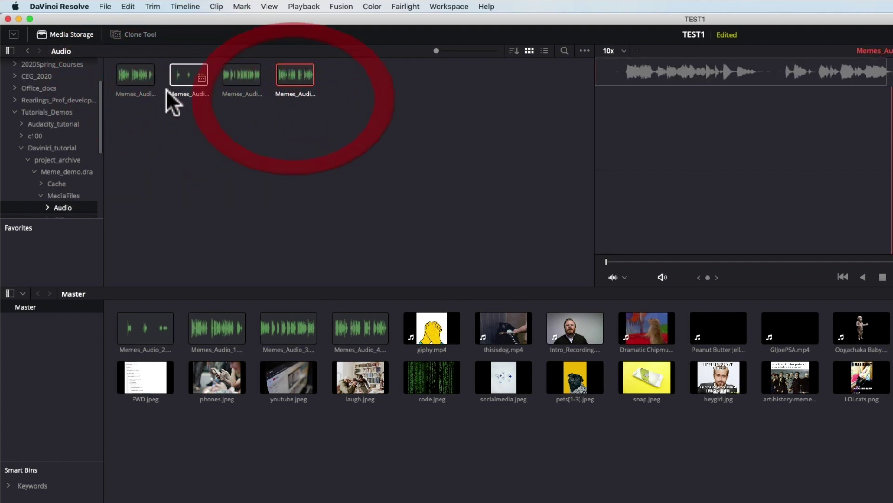
click(56, 195)
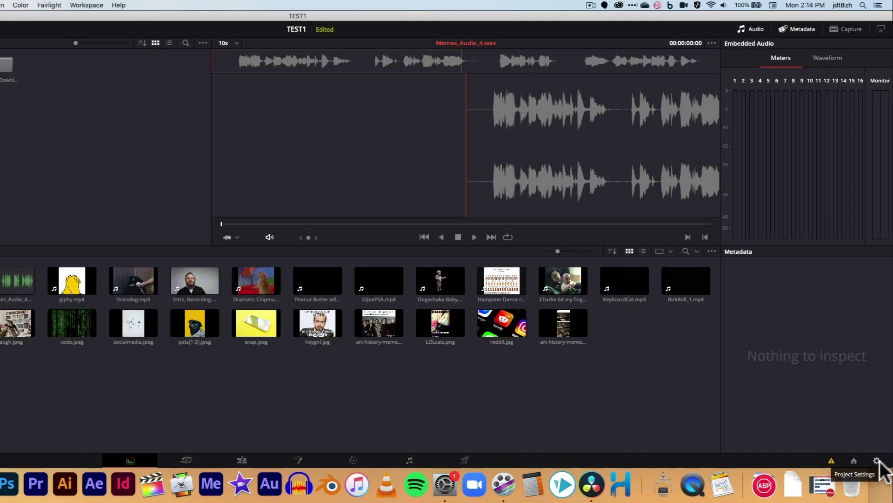
- In Master Settings, set timeline and playback frame rates to 29.97 and video format to HD 1080p 30
click(877, 461)
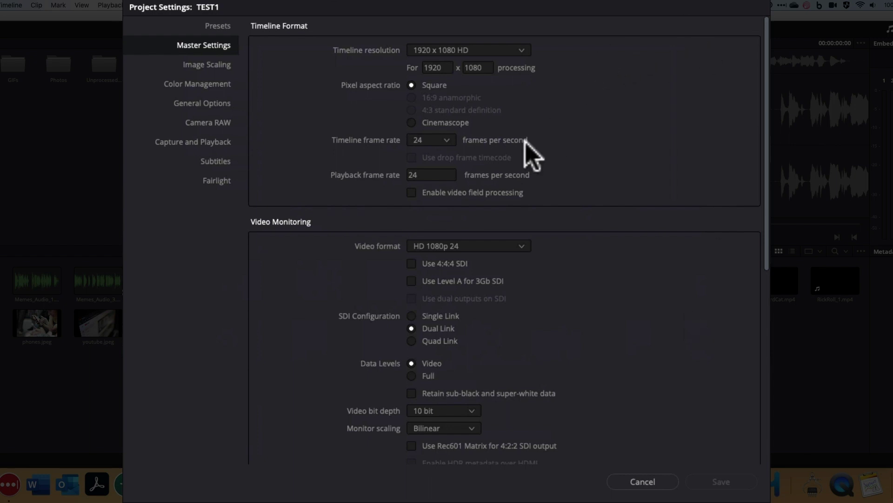
click(440, 140)
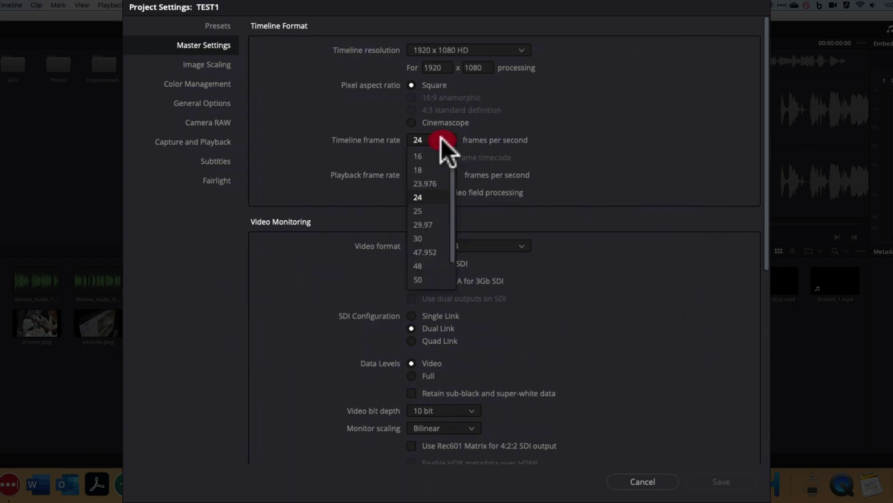
click(430, 225)
drag(433, 175, 385, 175)
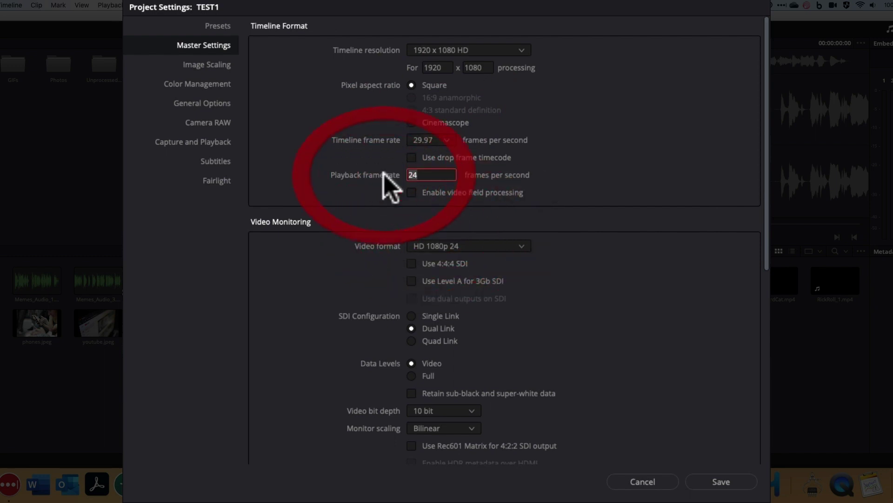
text(2)
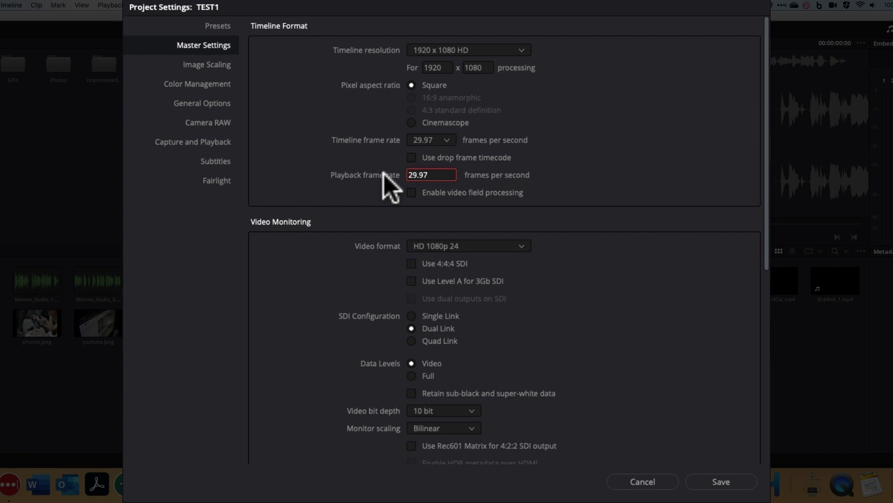
text(9.97)
click(568, 210)
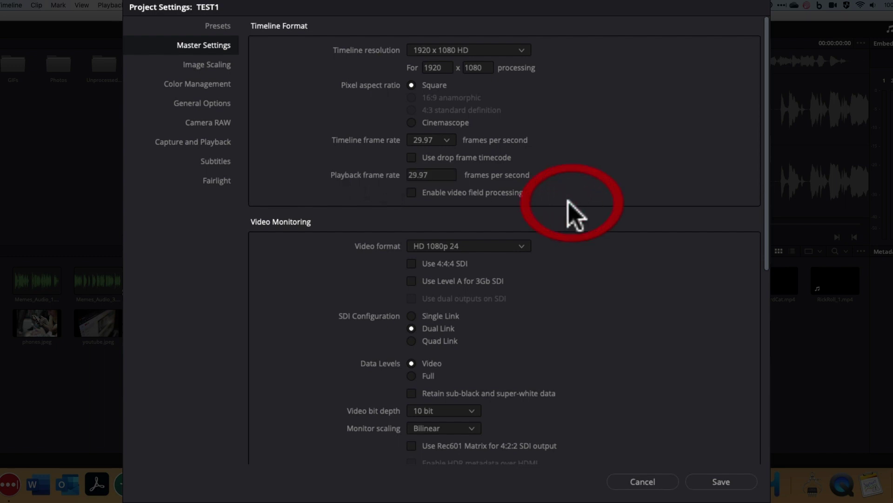
click(493, 246)
scroll(495, 370, down, 3)
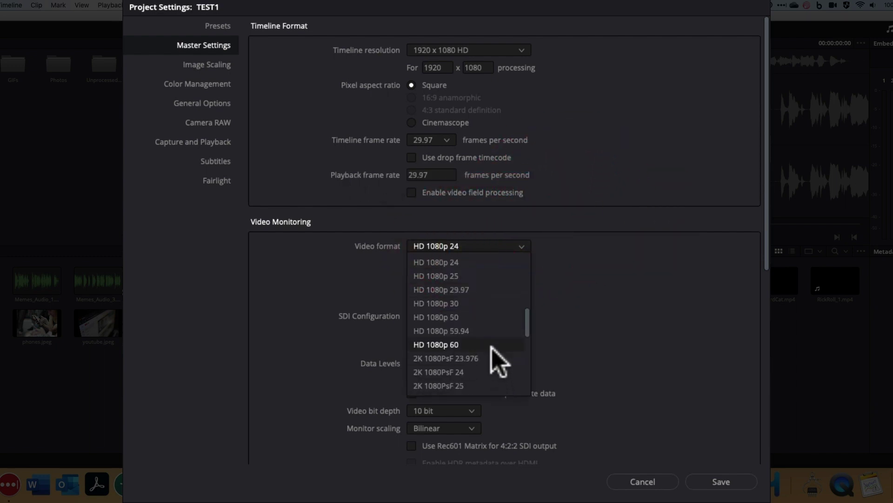
click(485, 310)
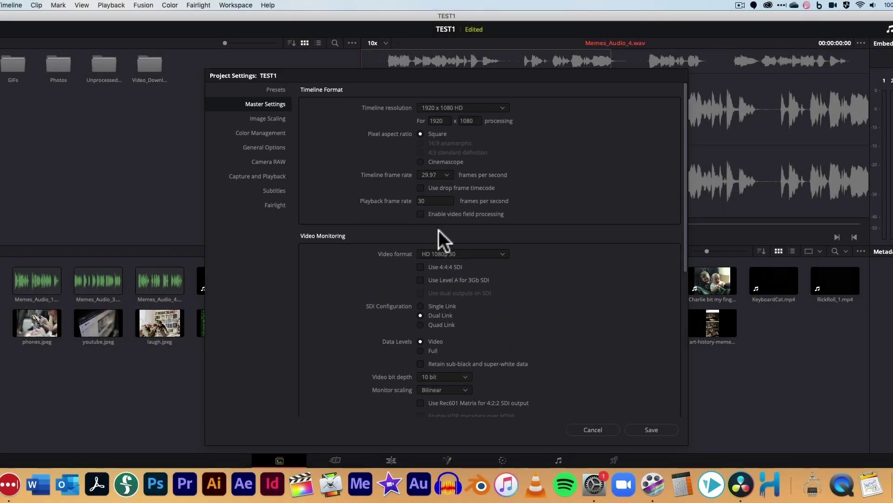
- Set the timeline resolution to 1920 x 1080 HD and save the project settings
click(506, 107)
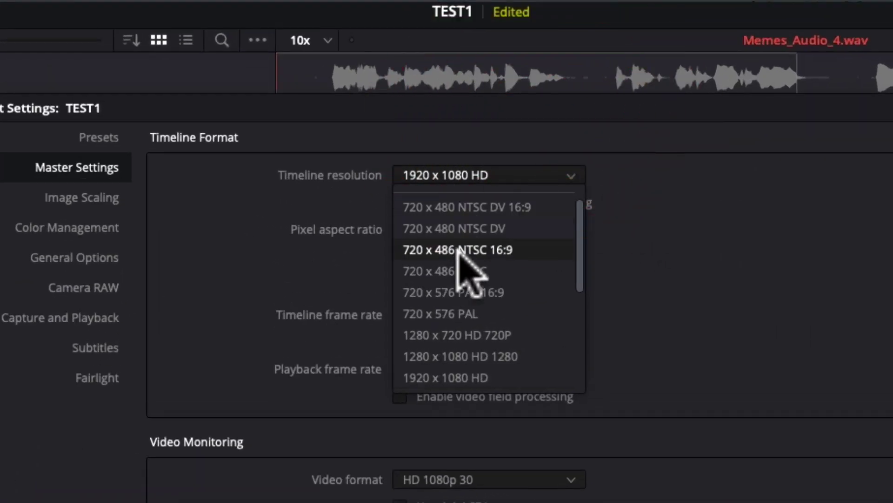
scroll(463, 187, down, 3)
scroll(517, 310, down, 1)
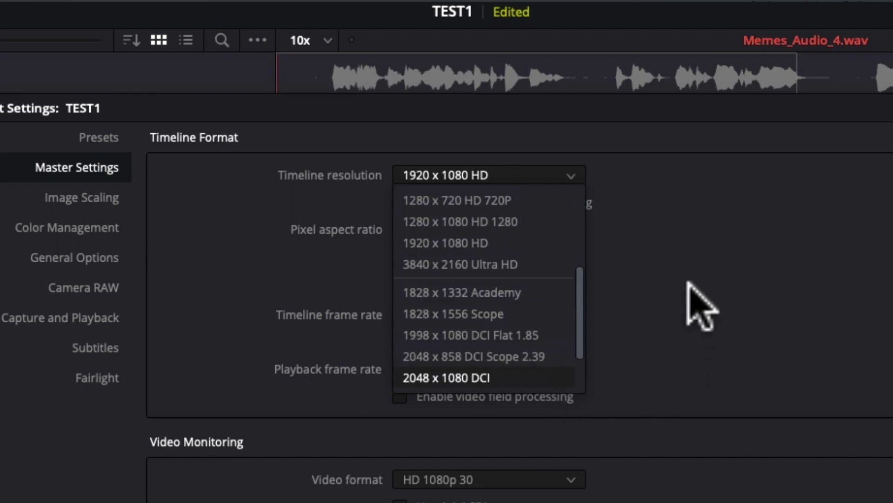
click(689, 237)
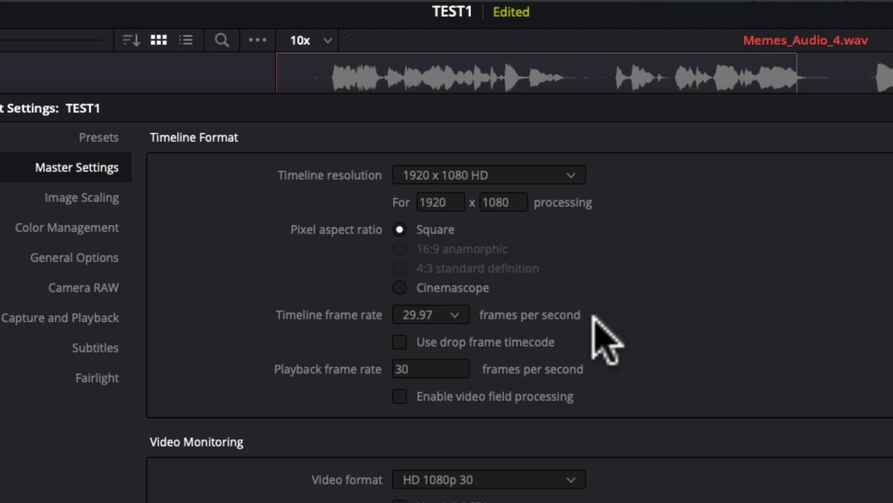
click(572, 180)
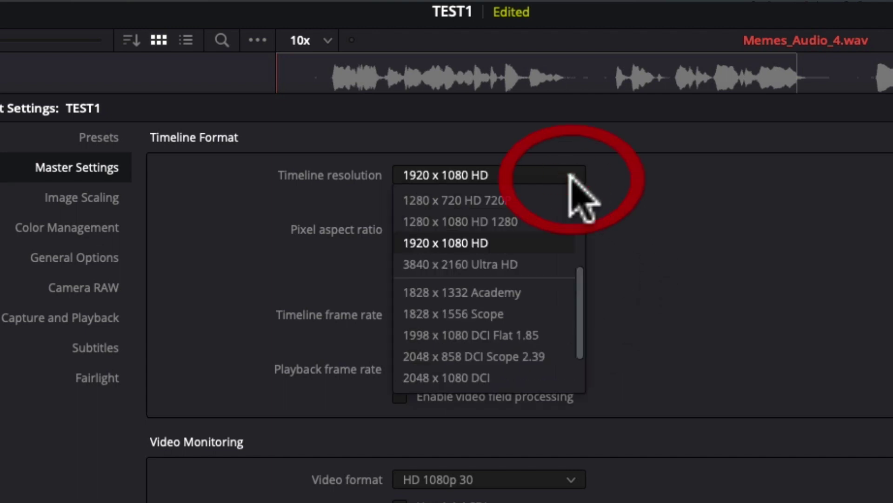
scroll(533, 258, up, 3)
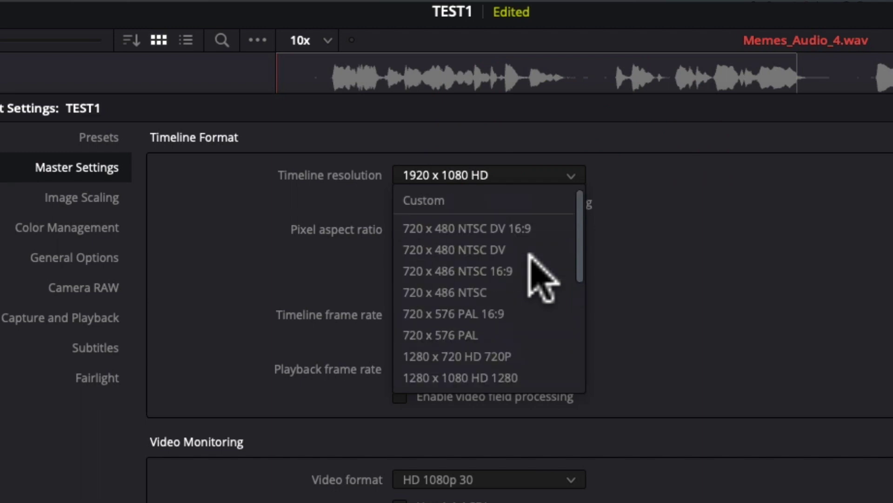
scroll(533, 258, down, 2)
scroll(529, 255, down, 3)
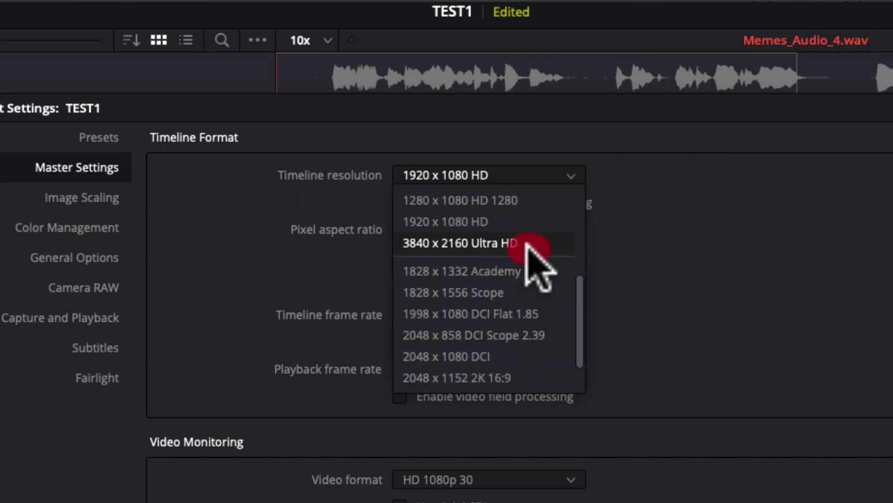
click(531, 194)
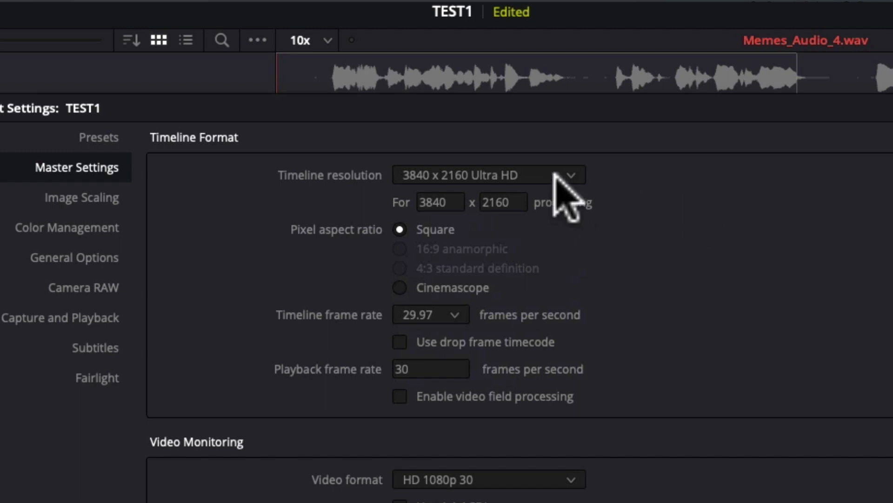
click(516, 177)
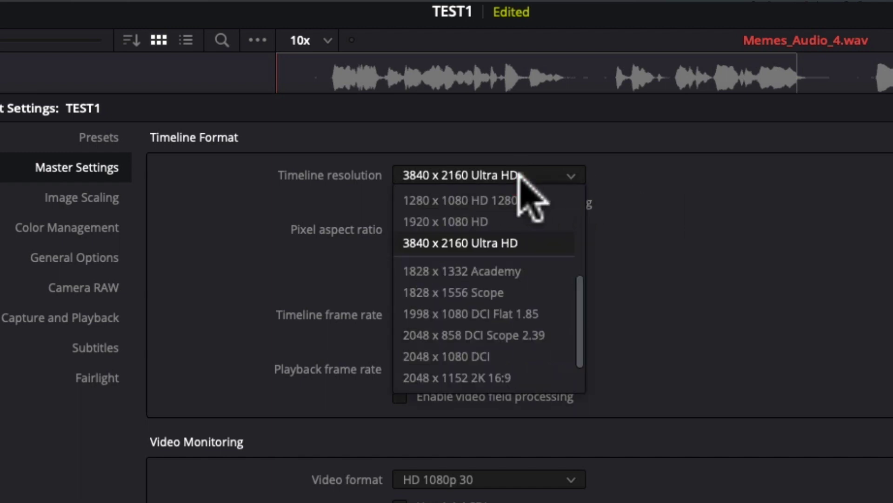
click(535, 221)
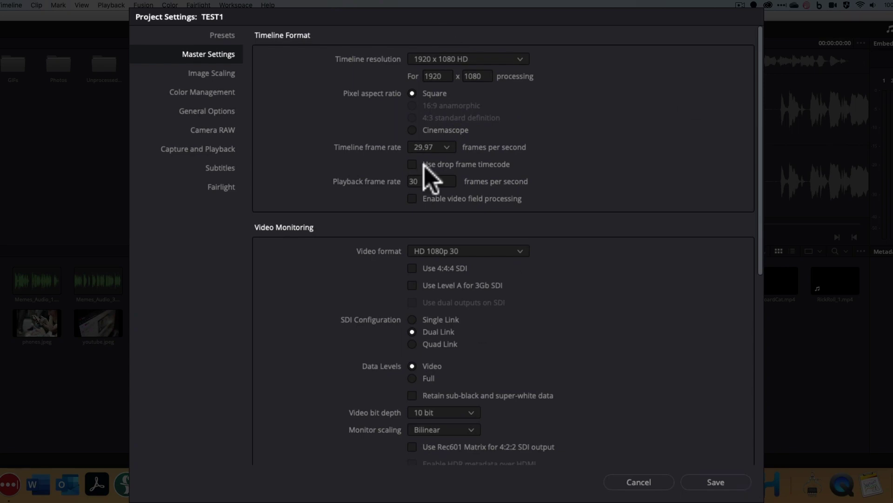
click(716, 480)
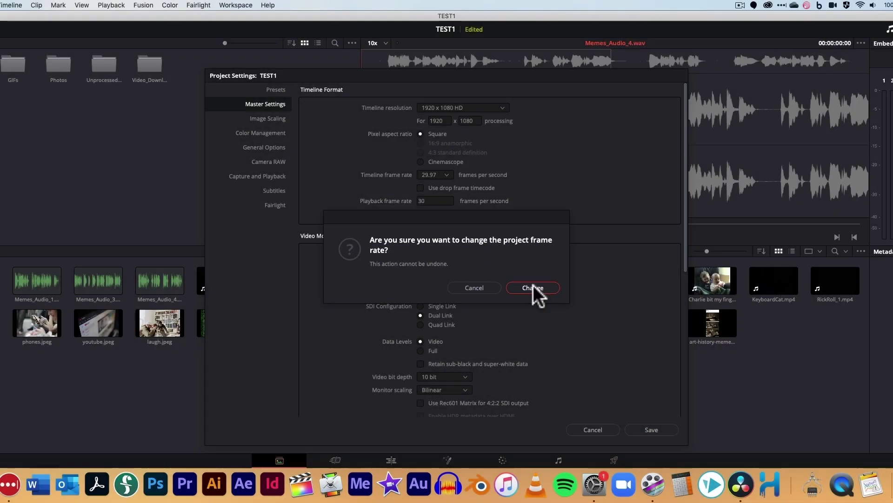
- Confirm the frame-rate change, then recheck Project Settings and cancel out unchanged
click(533, 286)
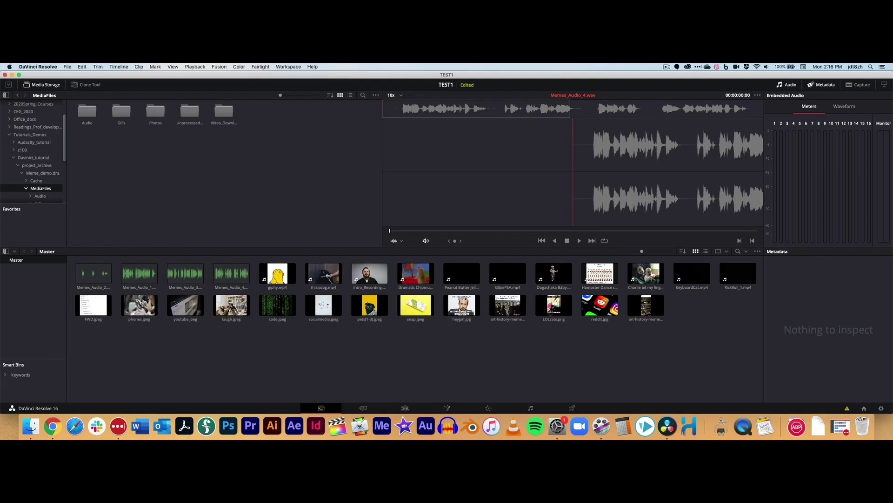
click(882, 409)
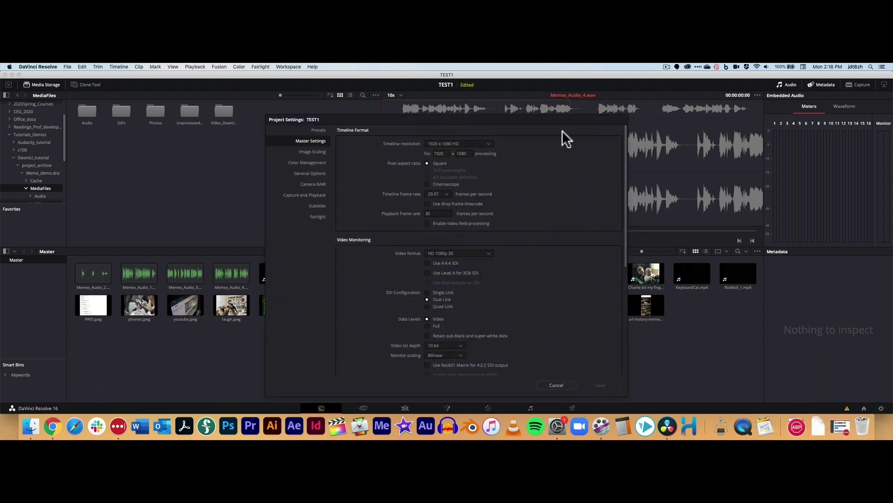
click(556, 385)
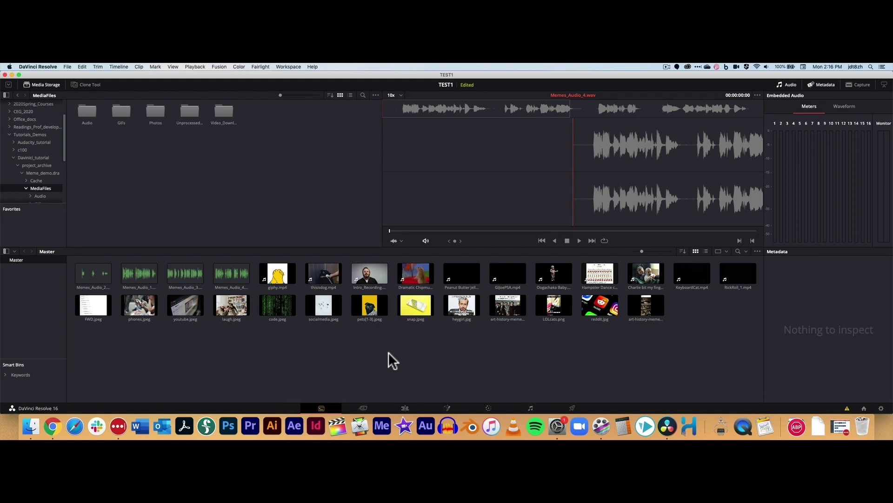
- Scrub the pageturn image sequence in the viewer, then select project.drp in the Meme_demo.dra folder
click(328, 308)
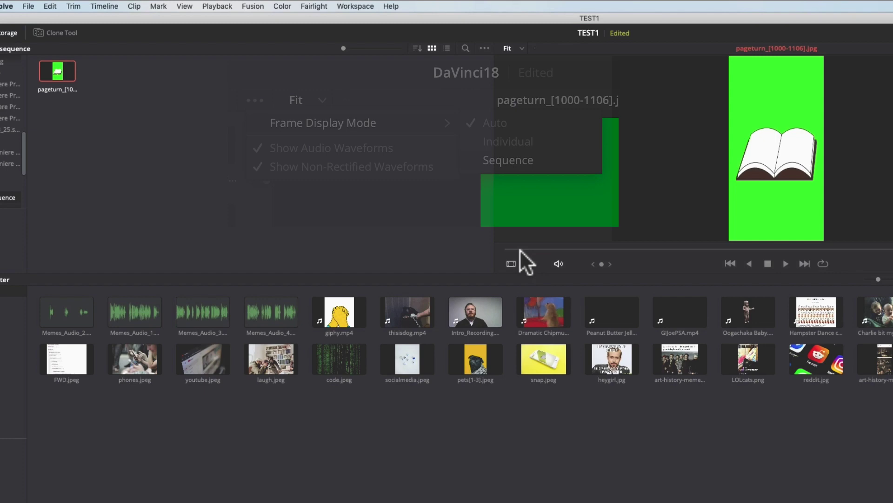
mouse_move(578, 249)
mouse_down()
mouse_move(751, 249)
mouse_move(605, 249)
mouse_move(696, 250)
mouse_up()
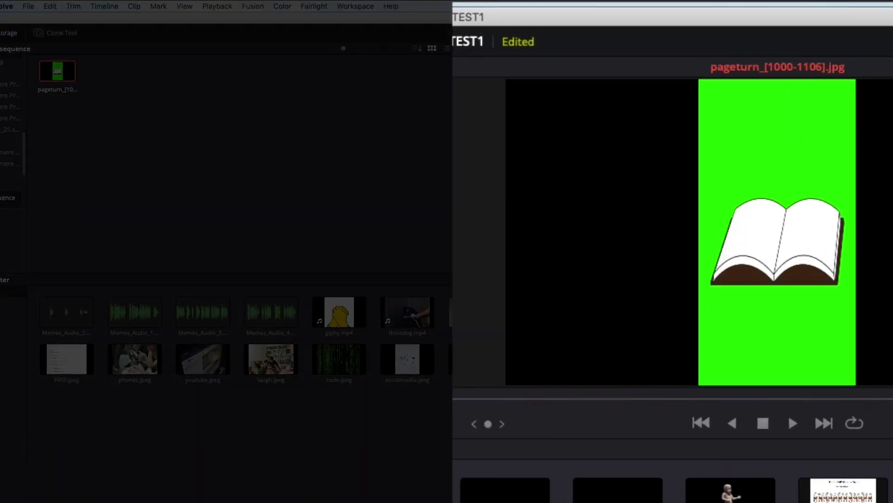
drag(599, 399, 523, 398)
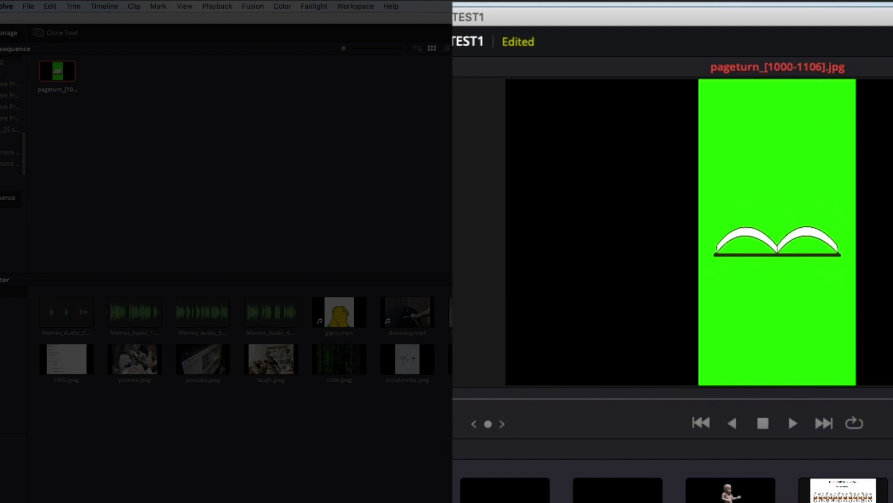
click(747, 414)
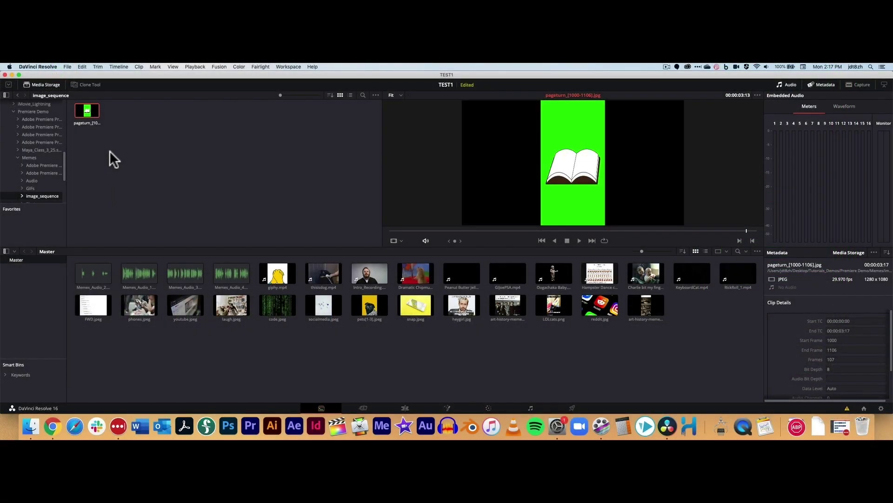
click(155, 180)
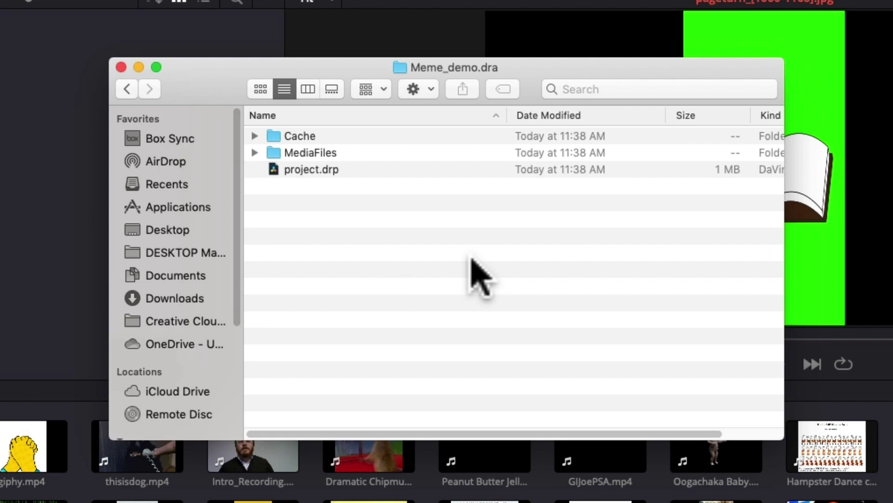
click(344, 170)
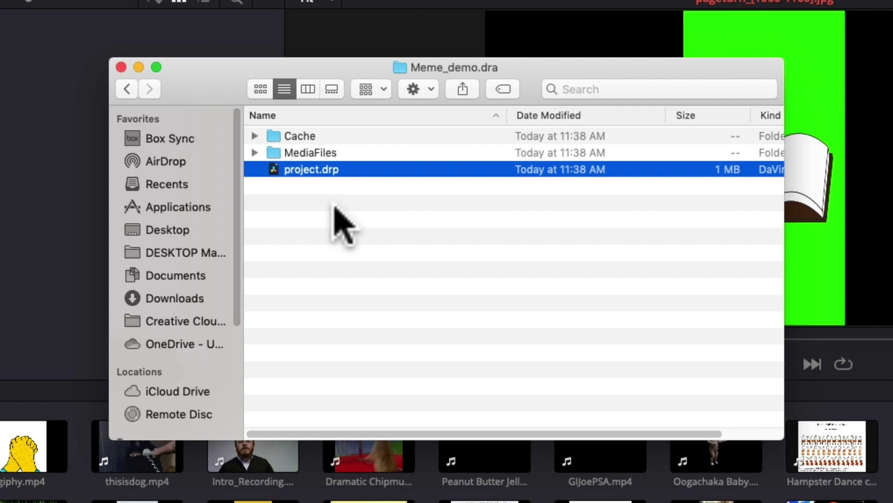
- Open Meme_demo.dra's MediaFiles folder and look inside its Audio folder
click(381, 280)
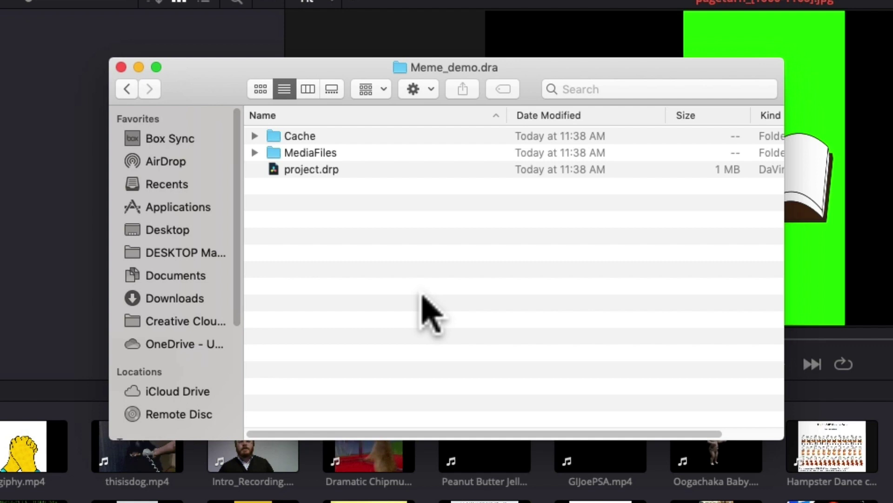
click(308, 170)
click(324, 153)
double_click(324, 153)
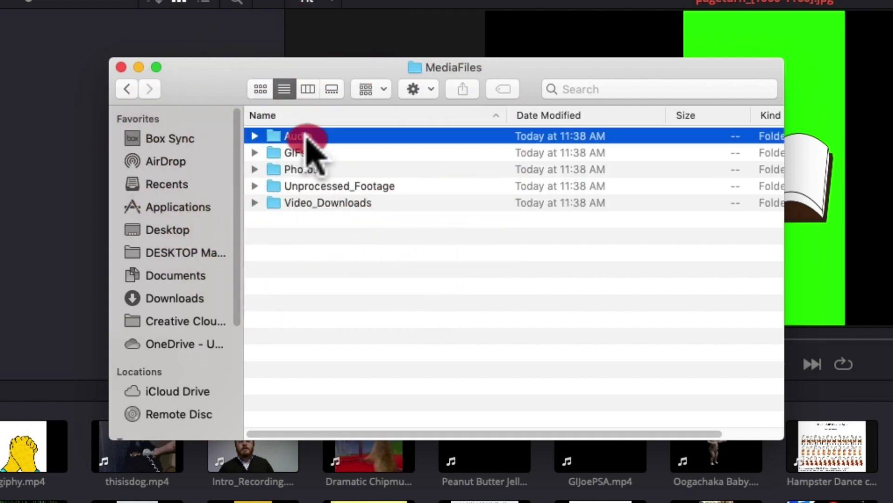
double_click(309, 136)
- Browse the Photos and Video_Downloads folders, then go back up to Meme_demo.dra
click(134, 89)
click(295, 153)
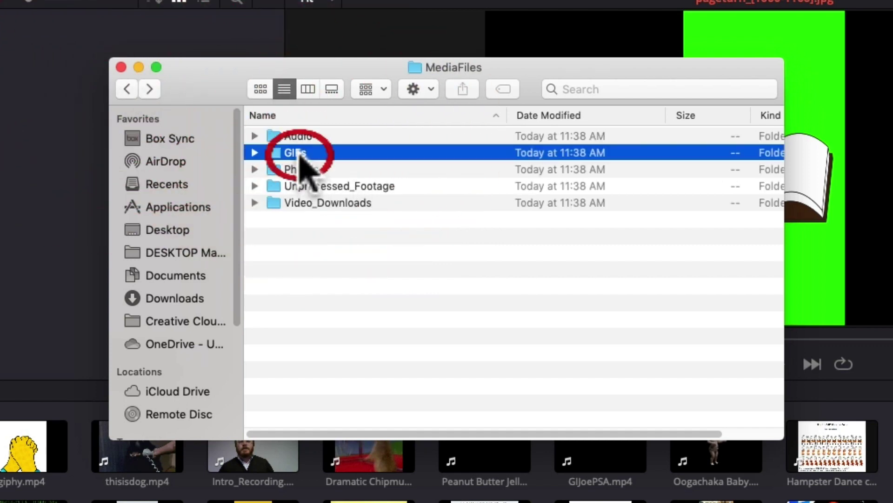
double_click(296, 169)
click(125, 90)
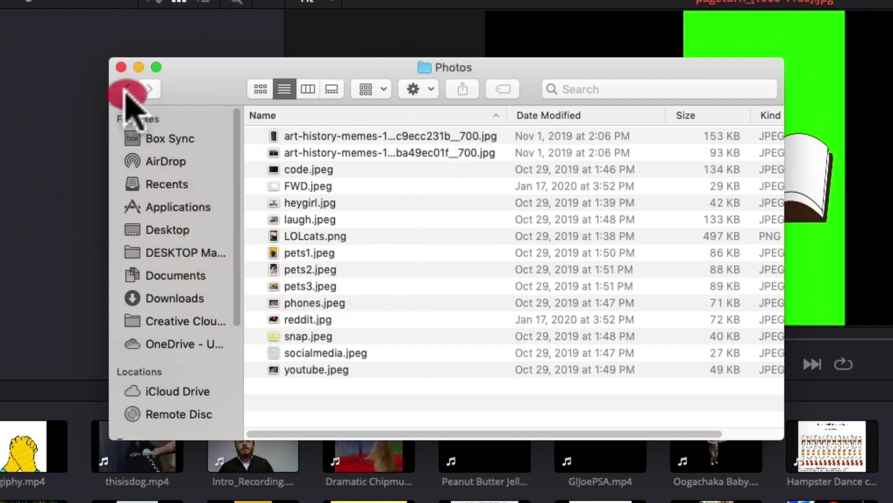
double_click(329, 203)
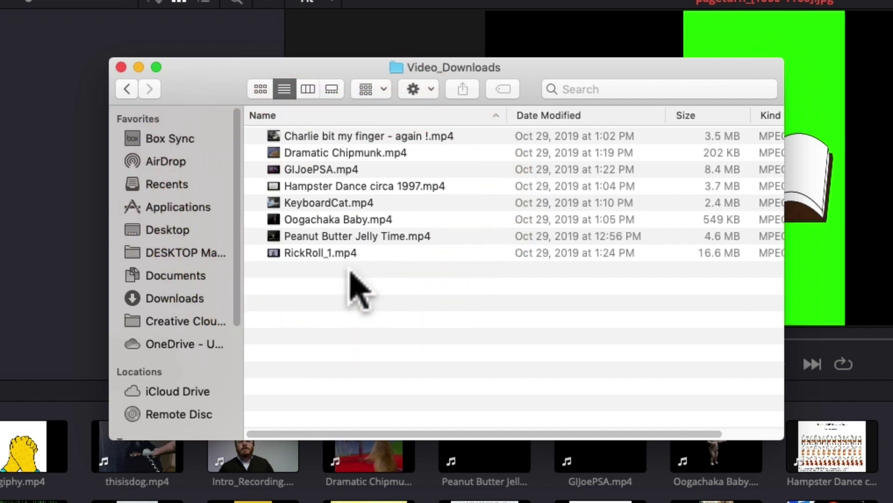
click(125, 89)
click(125, 89)
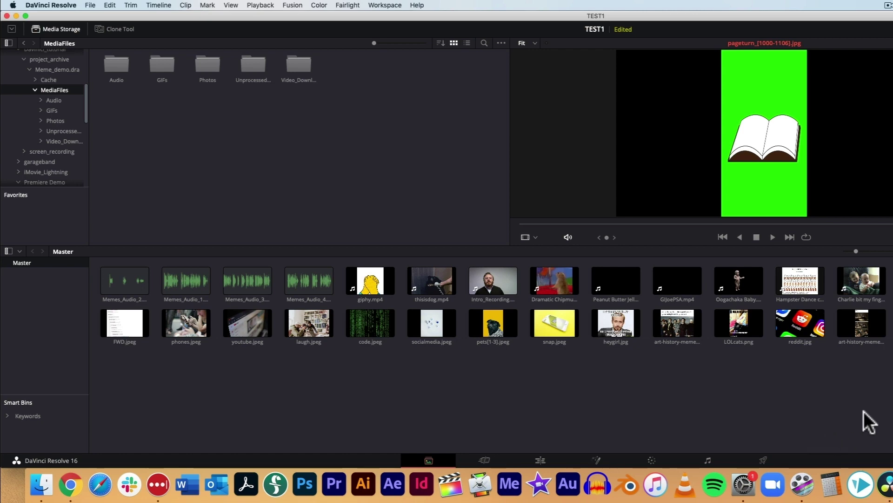
- Save the TEST1 project from the File menu
click(371, 323)
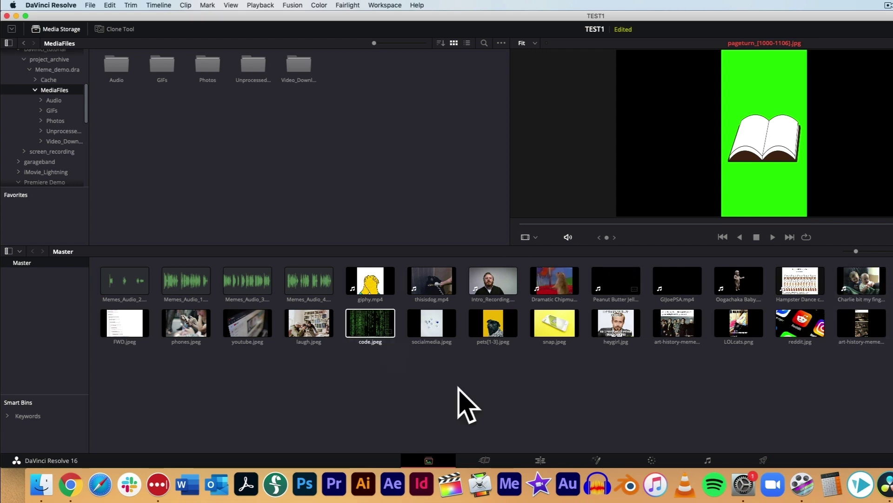
click(87, 5)
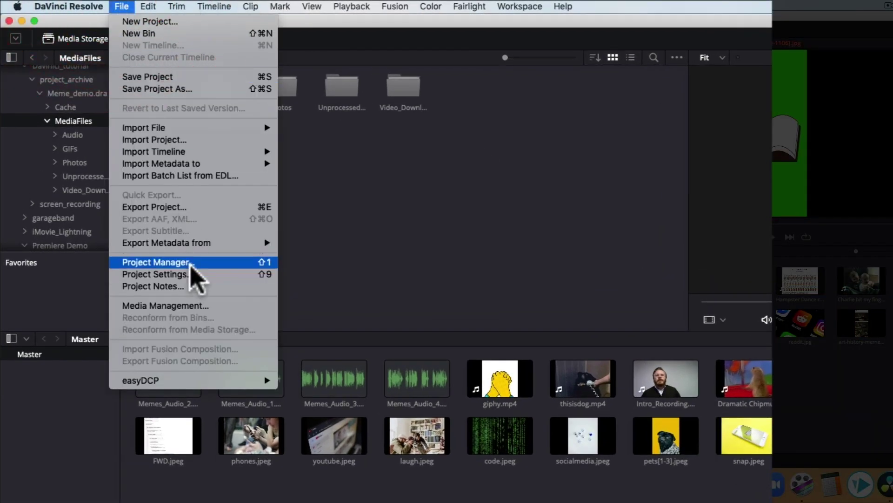
click(116, 7)
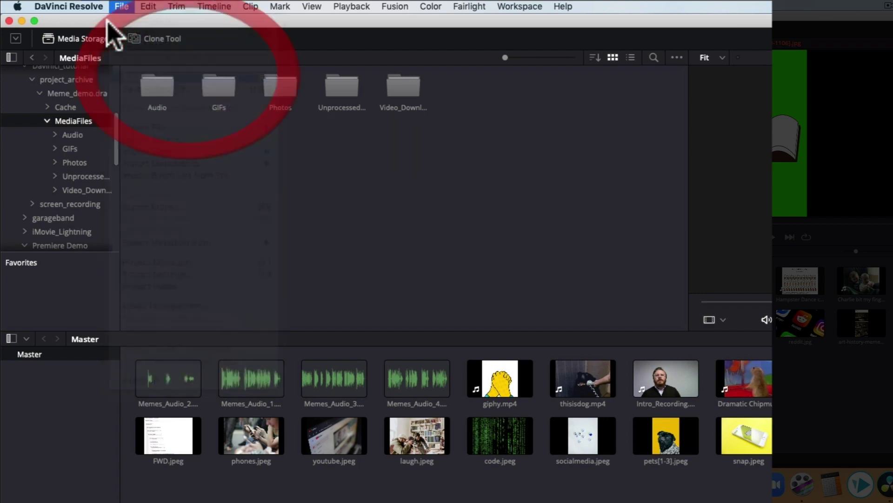
click(121, 8)
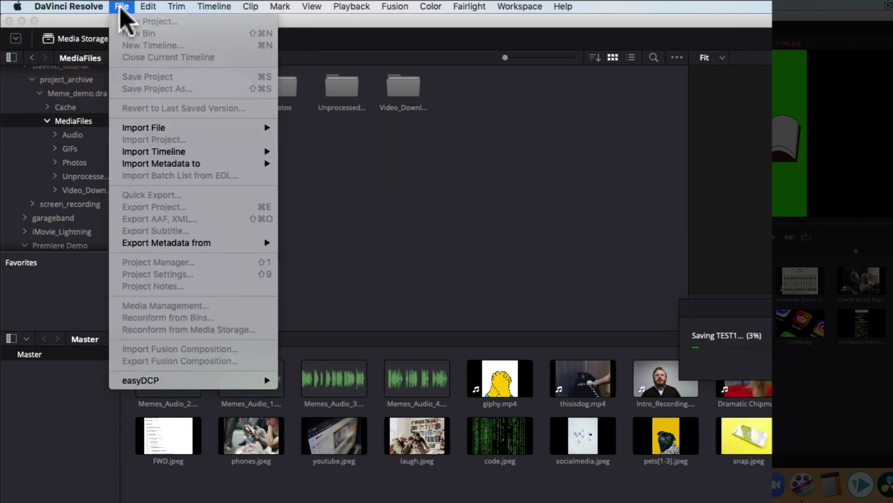
click(121, 8)
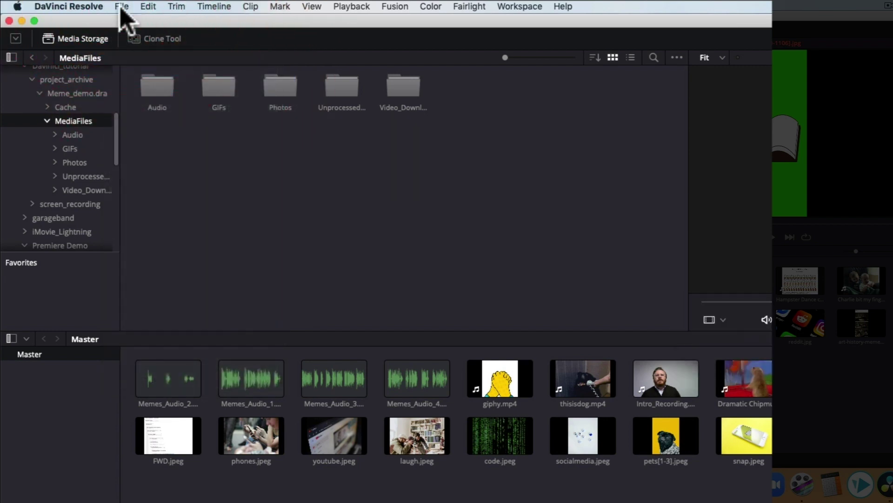
- Export Meme_demo from the Project Manager as a project archive named Meme_demo, including render cache and optimized media
click(122, 7)
click(195, 262)
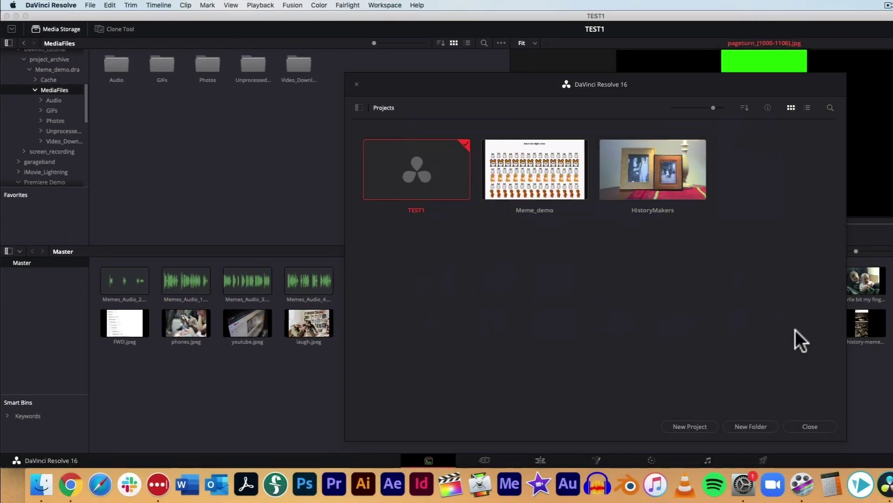
right_click(545, 190)
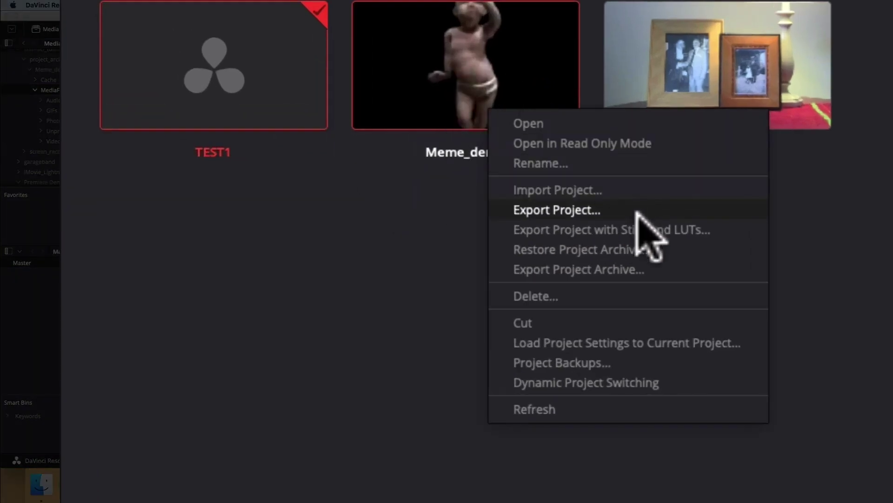
click(680, 270)
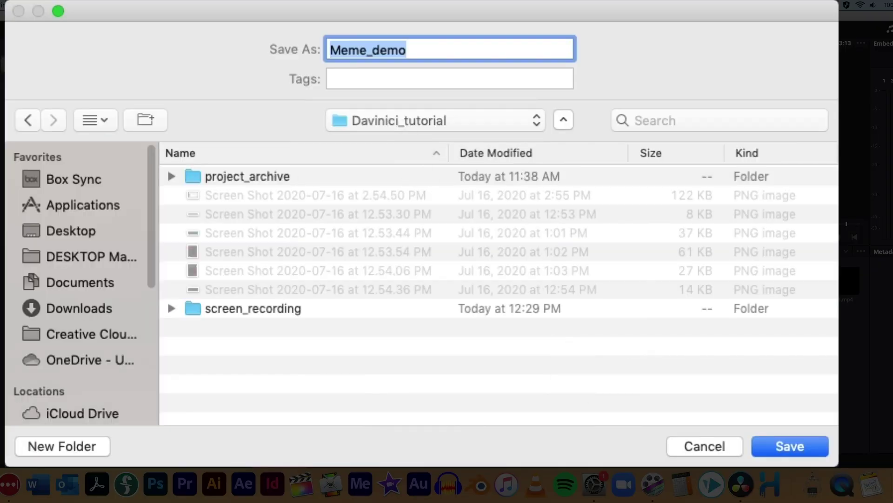
click(791, 446)
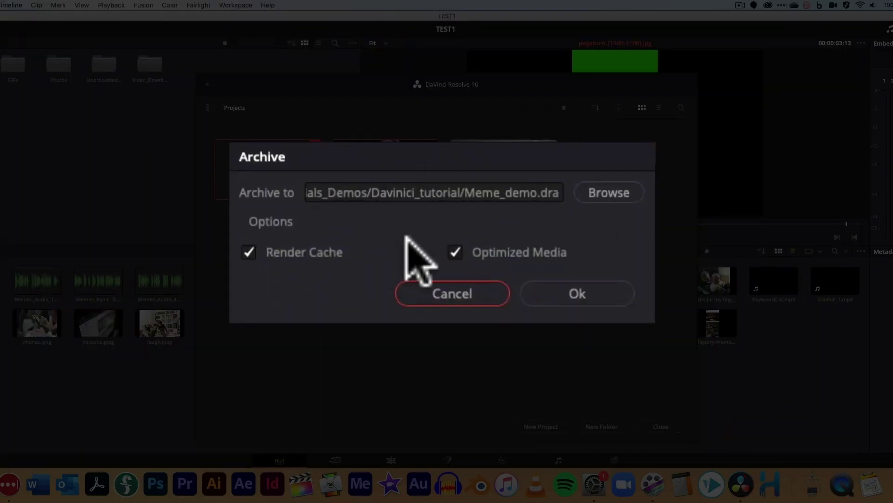
click(579, 294)
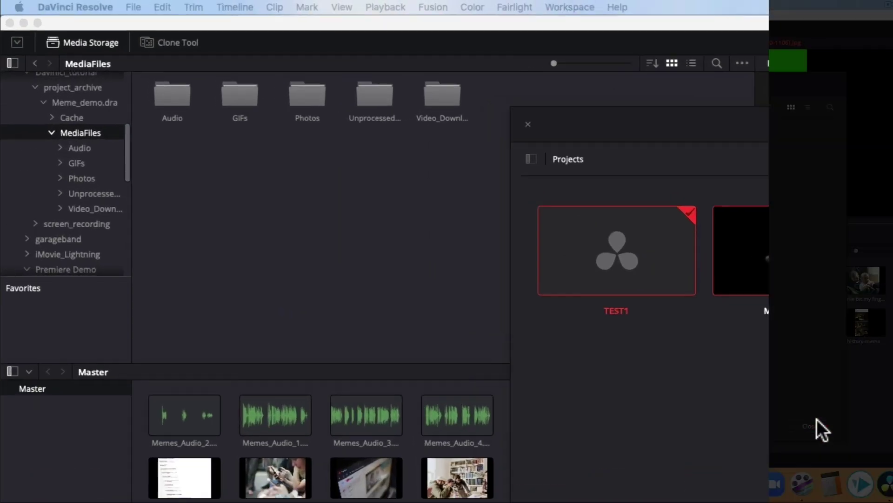
- Reopen the Project Manager, dismiss its context menu, and close it to return to TEST1
click(815, 423)
click(134, 7)
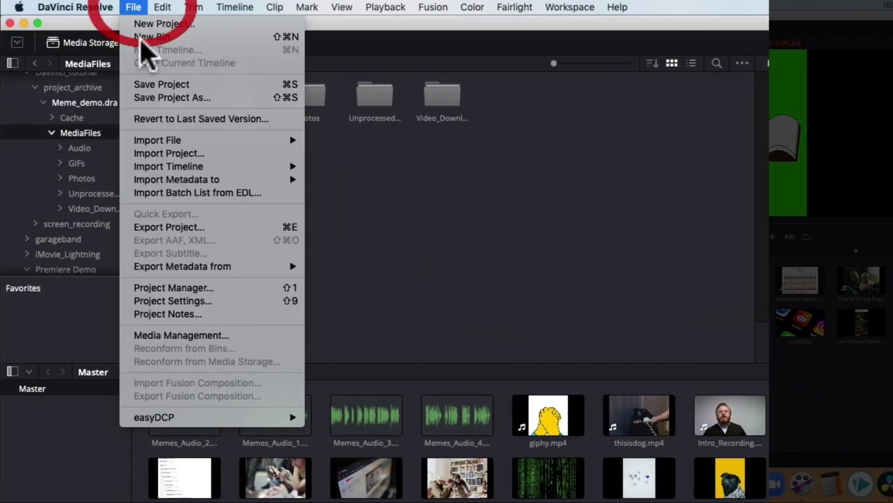
click(169, 288)
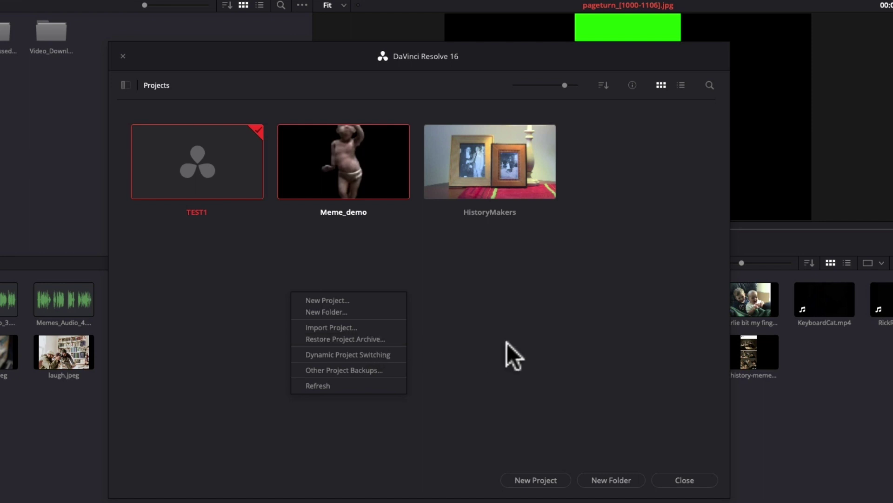
click(491, 343)
click(689, 480)
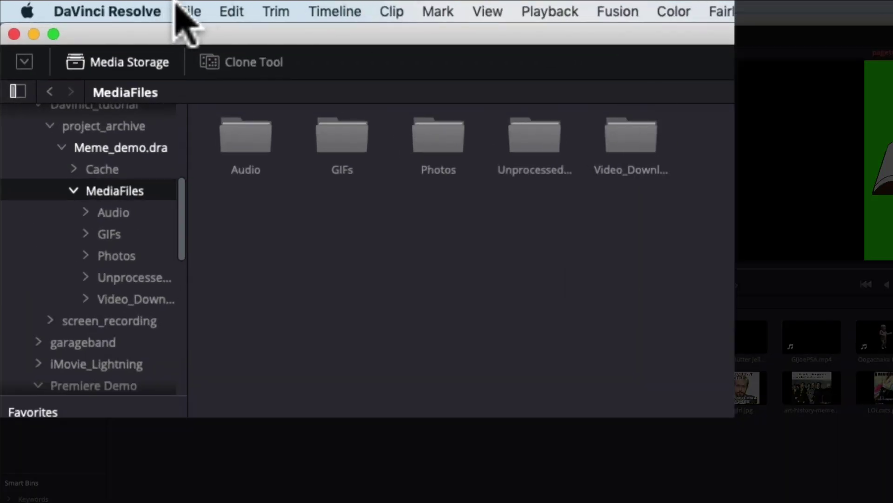
click(106, 7)
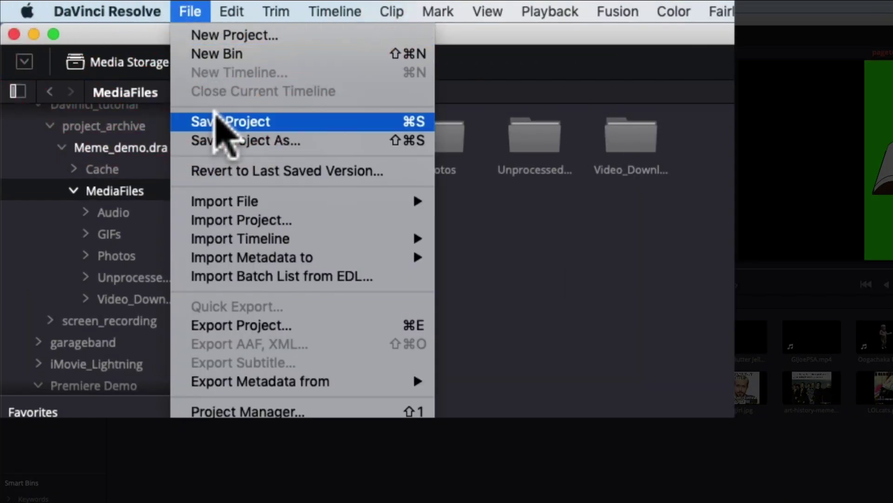
- Save TEST1, then open Save Project As, review the proposed name TEST1 copy and cancel
click(216, 121)
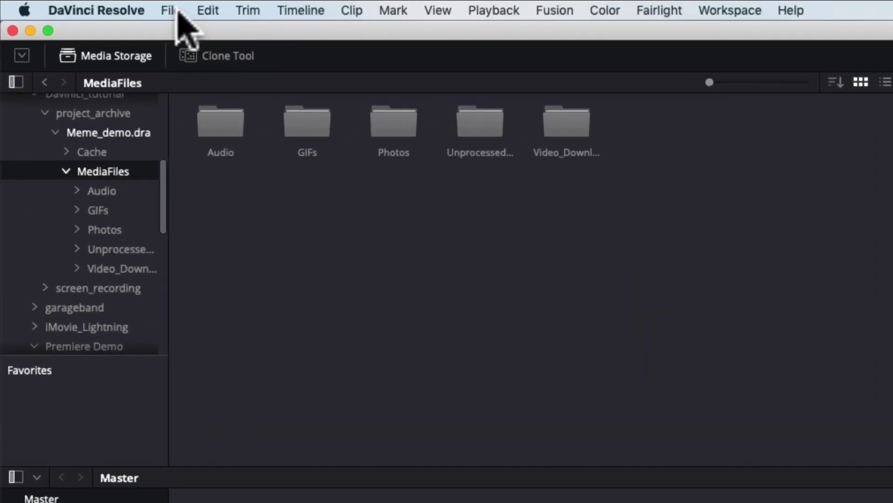
click(108, 6)
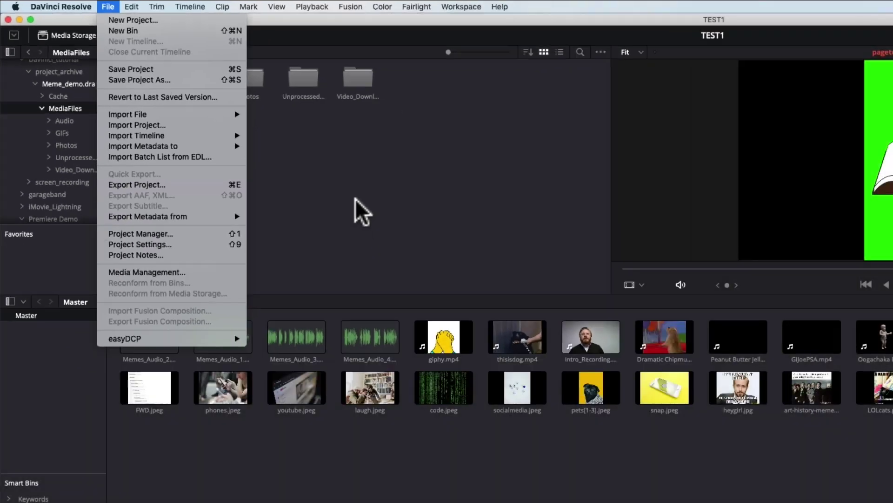
click(561, 329)
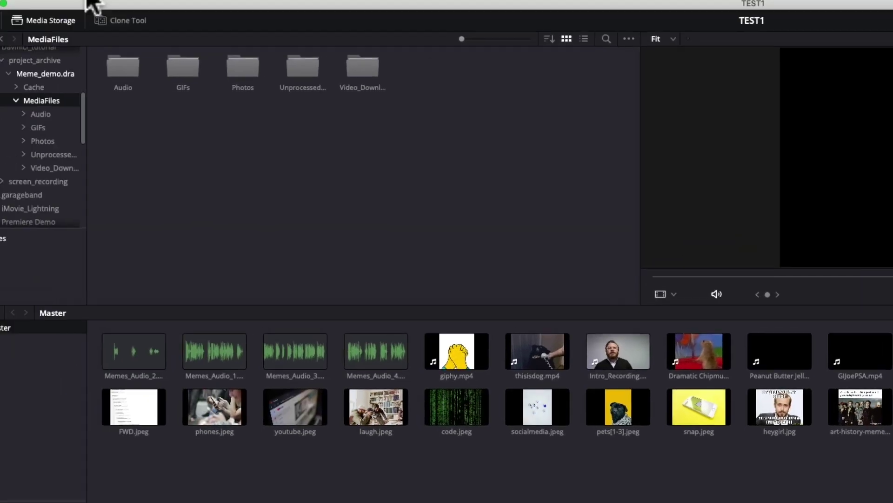
click(117, 7)
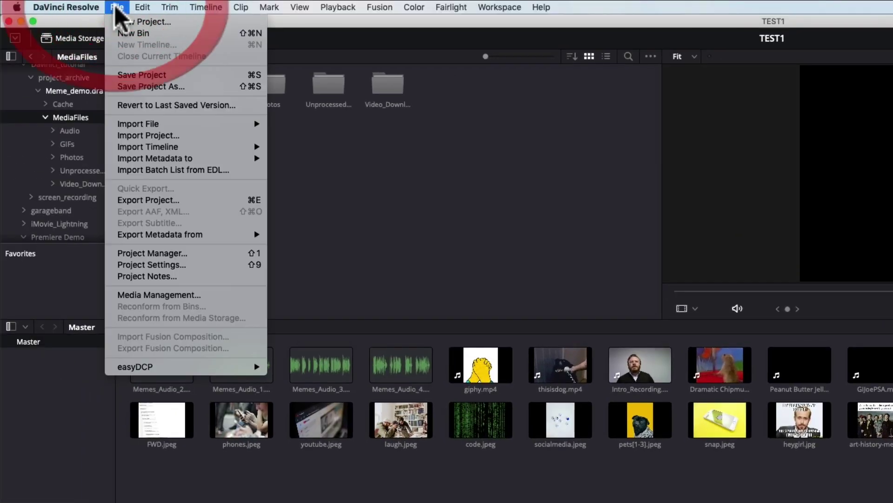
click(144, 86)
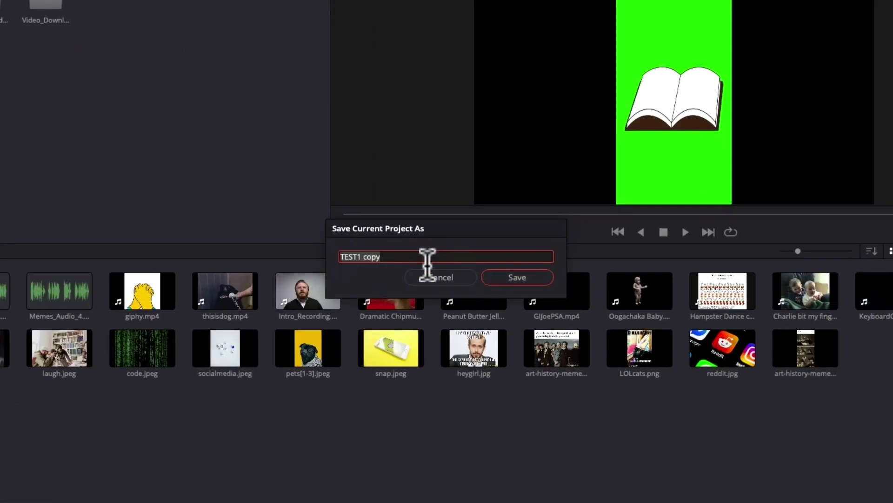
click(467, 277)
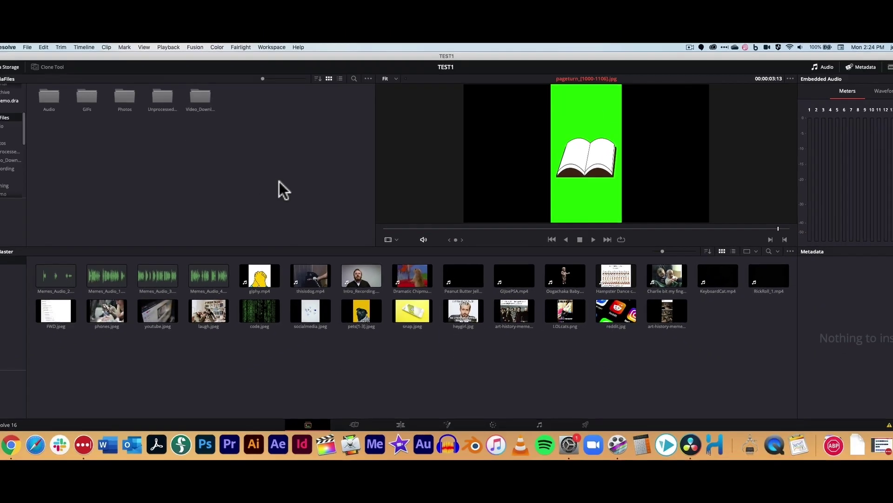